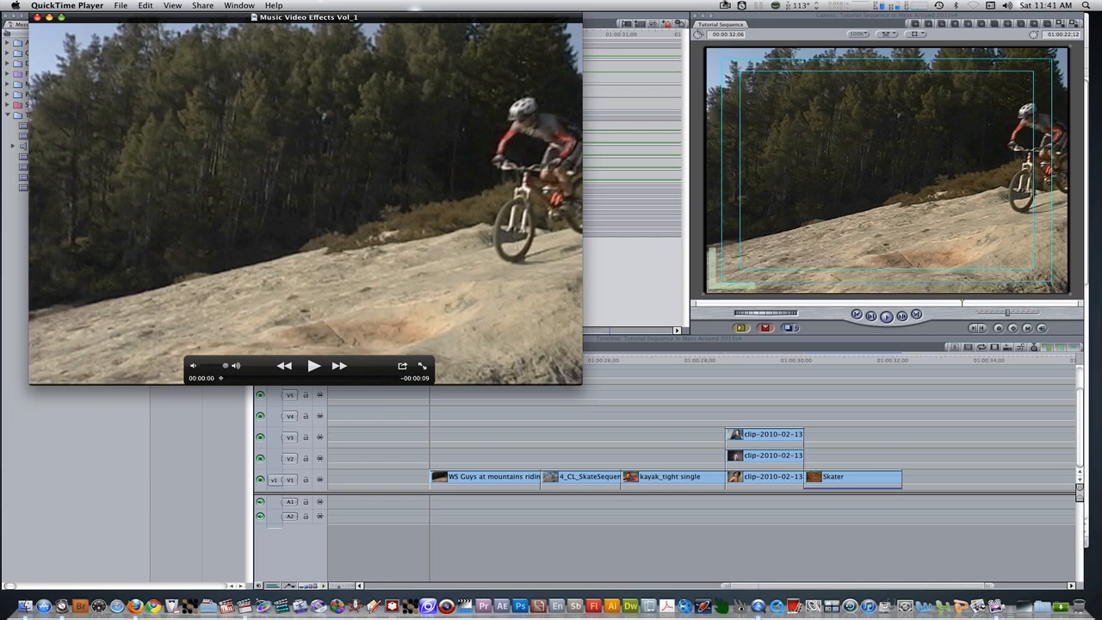
Play the Music Video Effects Vol_1 movie through, then quit the player and return to Final Cut Pro
key("space")
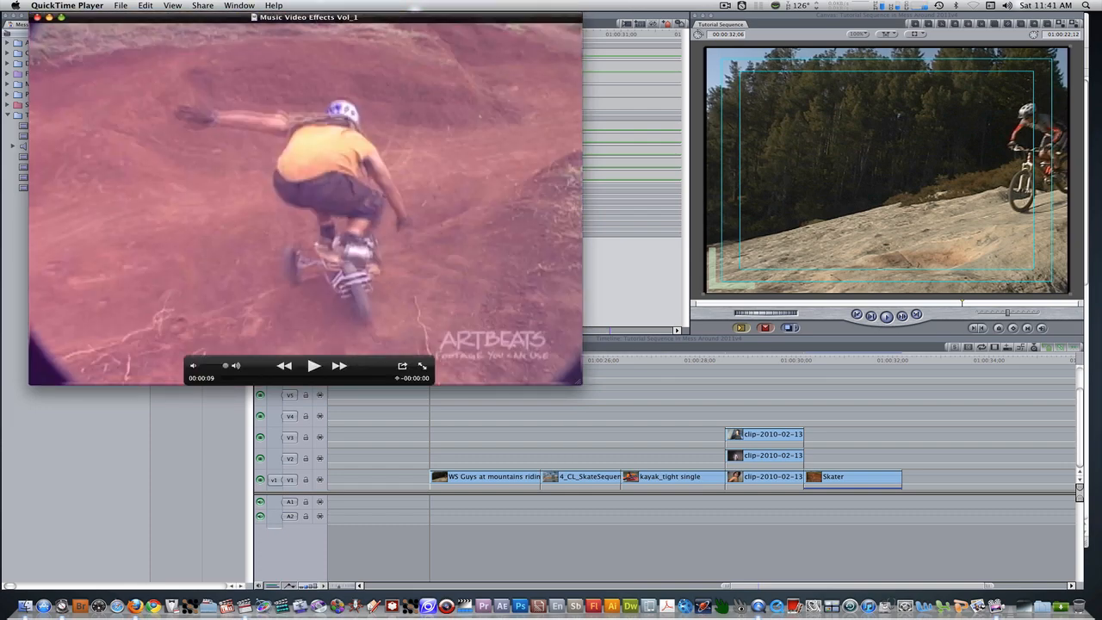
key("super+q")
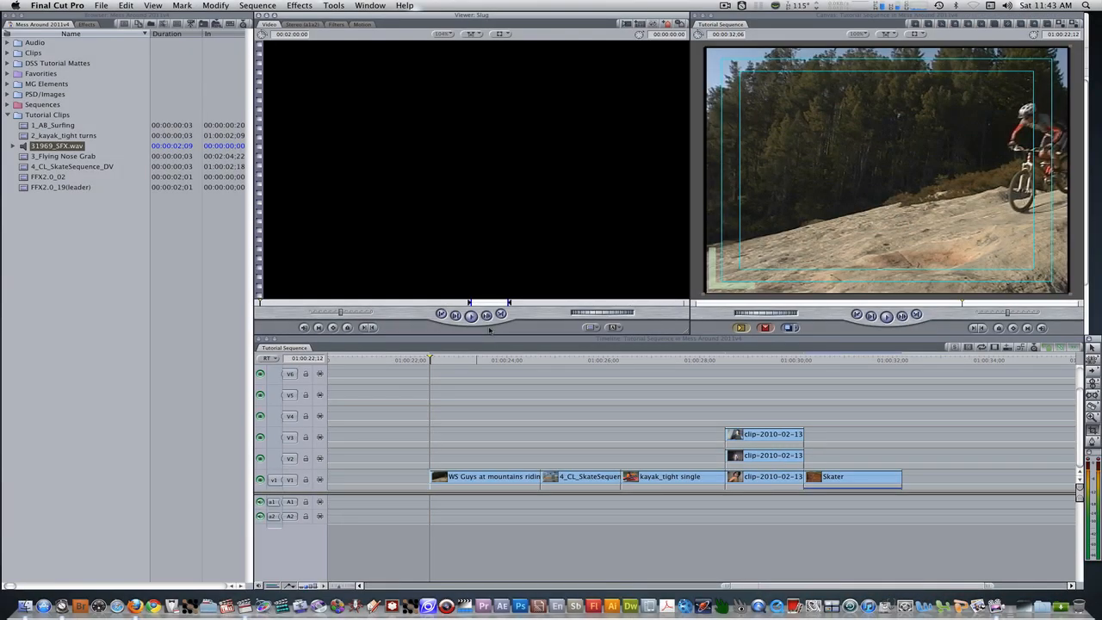
Place 31969_SFX.wav on A1 and A2 beneath the WS Guys at mountains riding_2 clip and route the source video to V2
double_click(36, 150)
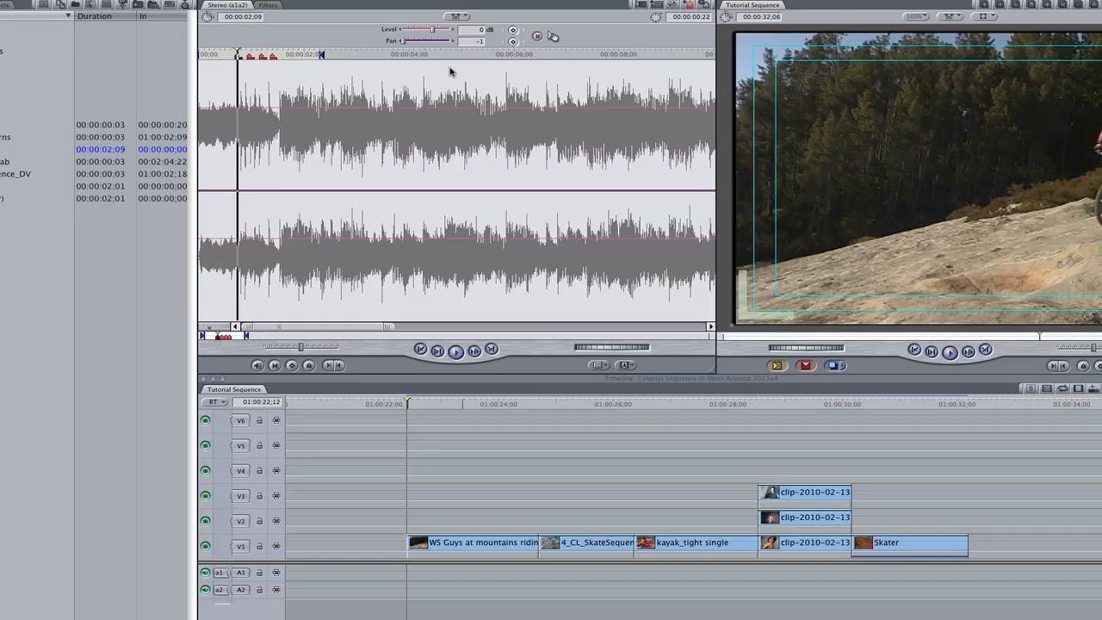
left_click_drag(555, 37, 417, 574)
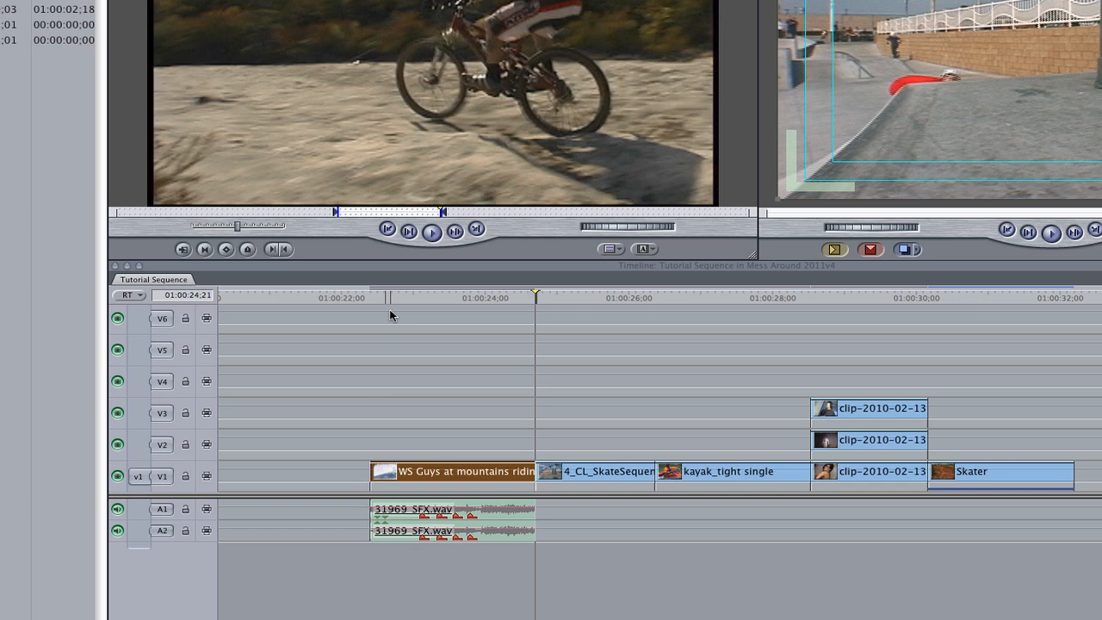
left_click(138, 476)
left_click(160, 520)
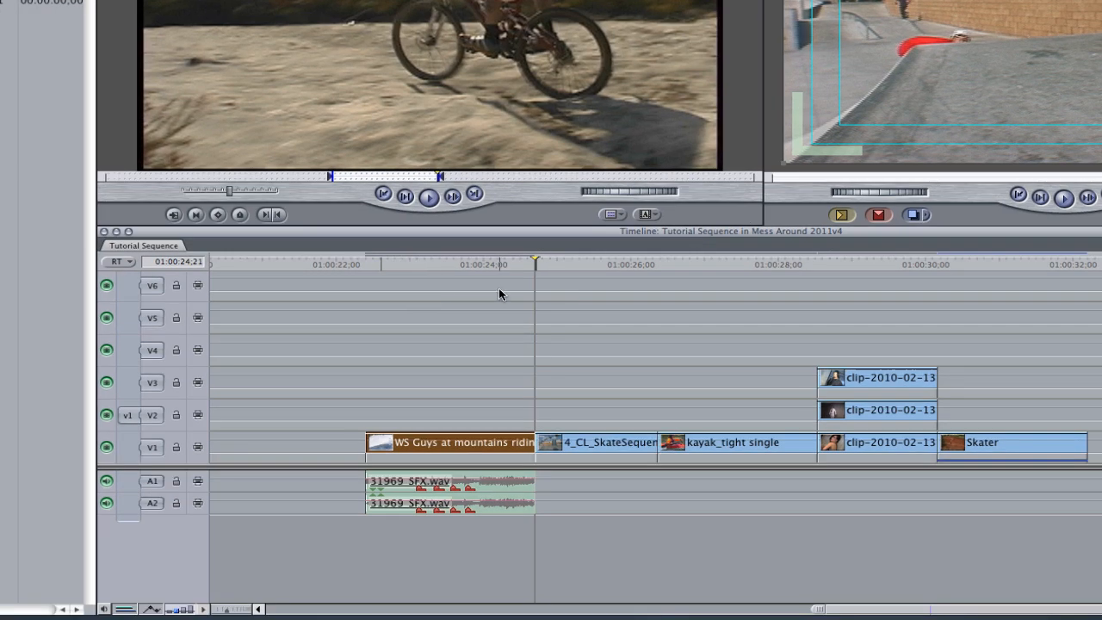
Mark an edit range at the first audio marker, from 01:00:23;04 to 01:00:23;06
left_click_drag(452, 259, 414, 265)
left_click(405, 484)
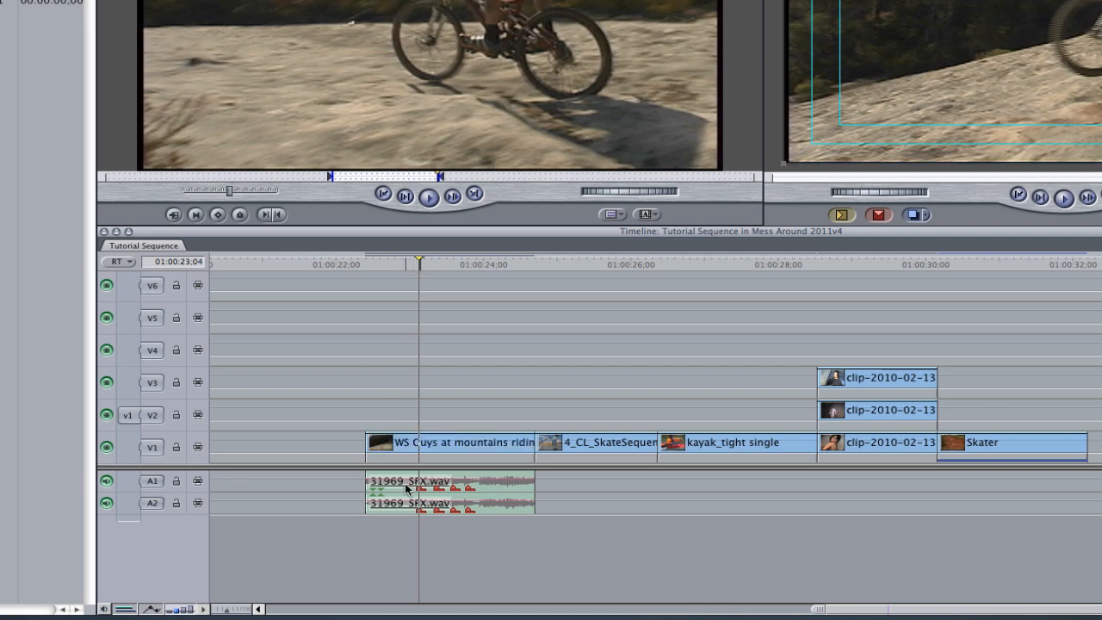
key("i")
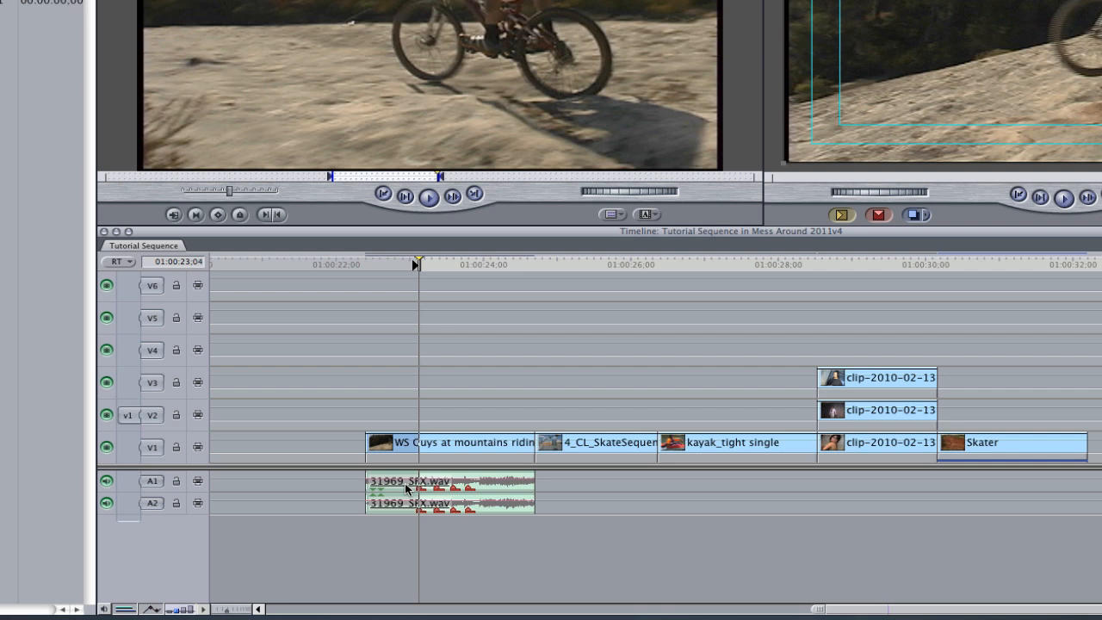
type("+2")
key("Return")
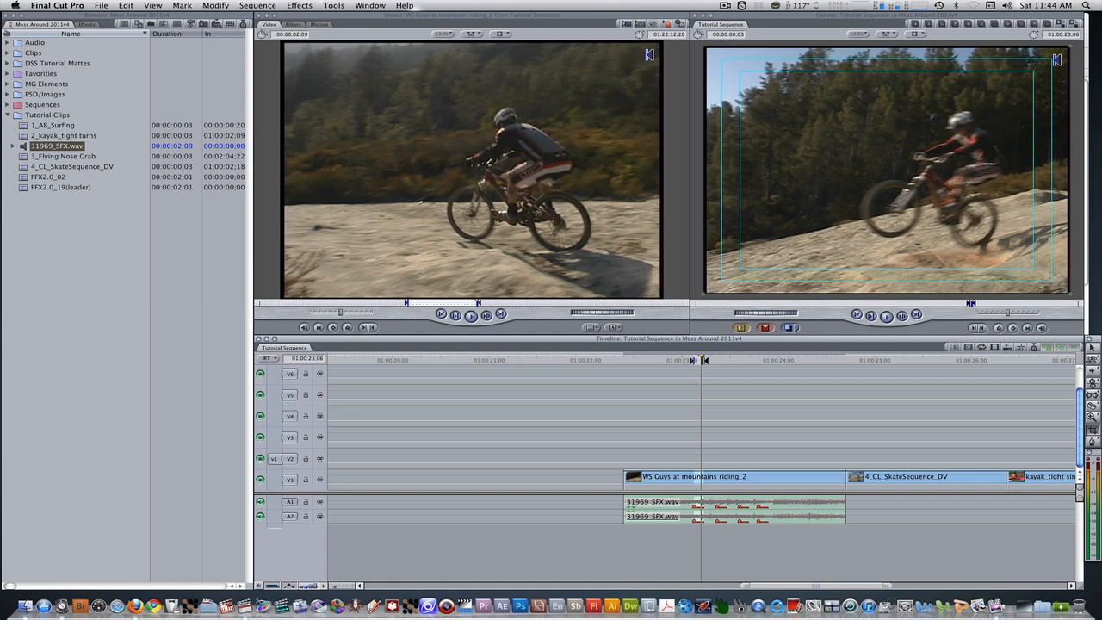
Place 1_AB_Surfing, 2_kayak_tight turns, 3_Flying Nose Grab and 4_CL_SkateSequence_DV on V2, one at each audio marker
double_click(24, 125)
double_click(24, 135)
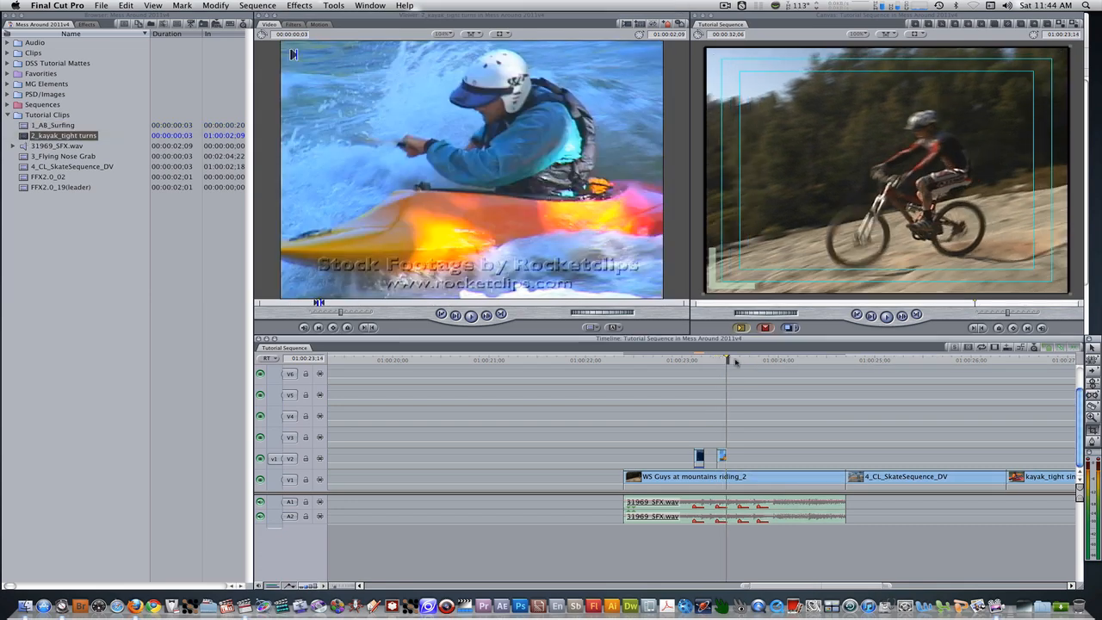
double_click(24, 156)
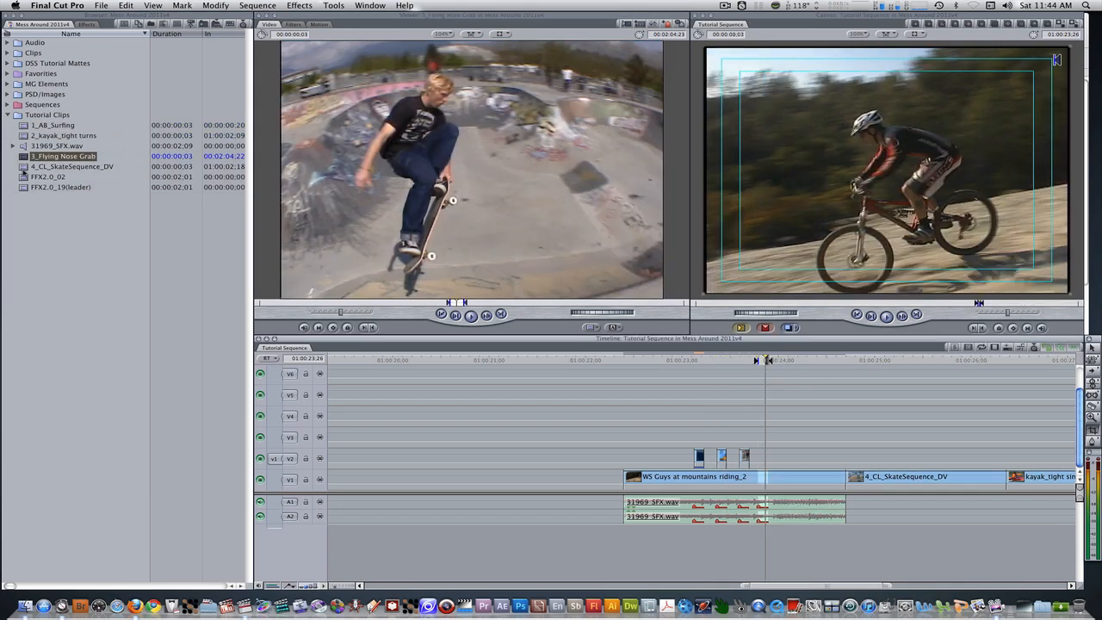
double_click(34, 166)
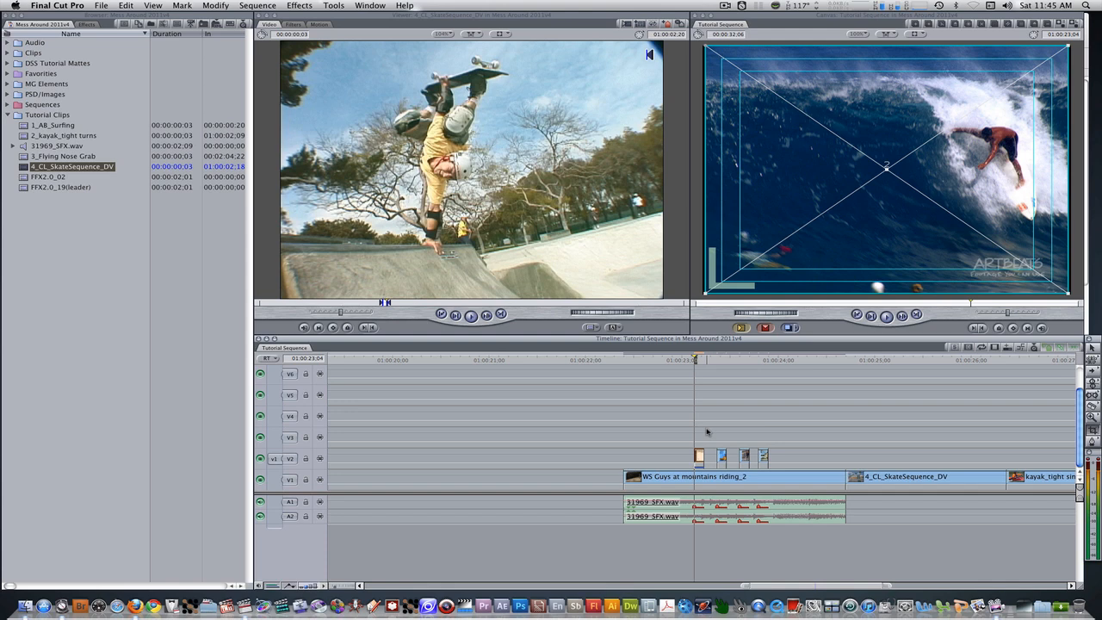
Crop both sides of the surfing clip on V2 to a narrow vertical strip around the surfer
left_click_drag(707, 45, 945, 45)
left_click_drag(1068, 45, 1040, 50)
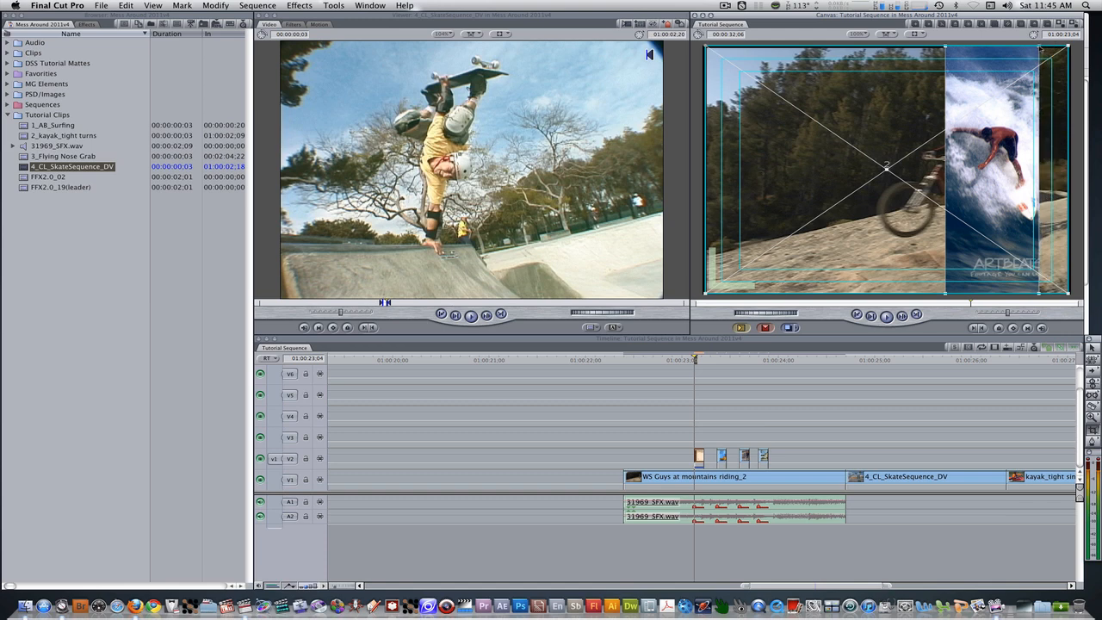
key("space")
Crop the fourth short clip on V2 to a vertical strip and move it toward the left side of the frame
left_click(759, 359)
left_click_drag(705, 47, 818, 48)
left_click_drag(1069, 47, 926, 47)
left_click_drag(869, 172, 760, 173)
Mark the span of the WS Guys at mountains riding_2 clip and play it from In to Out
key("i")
left_click(842, 359)
key("o")
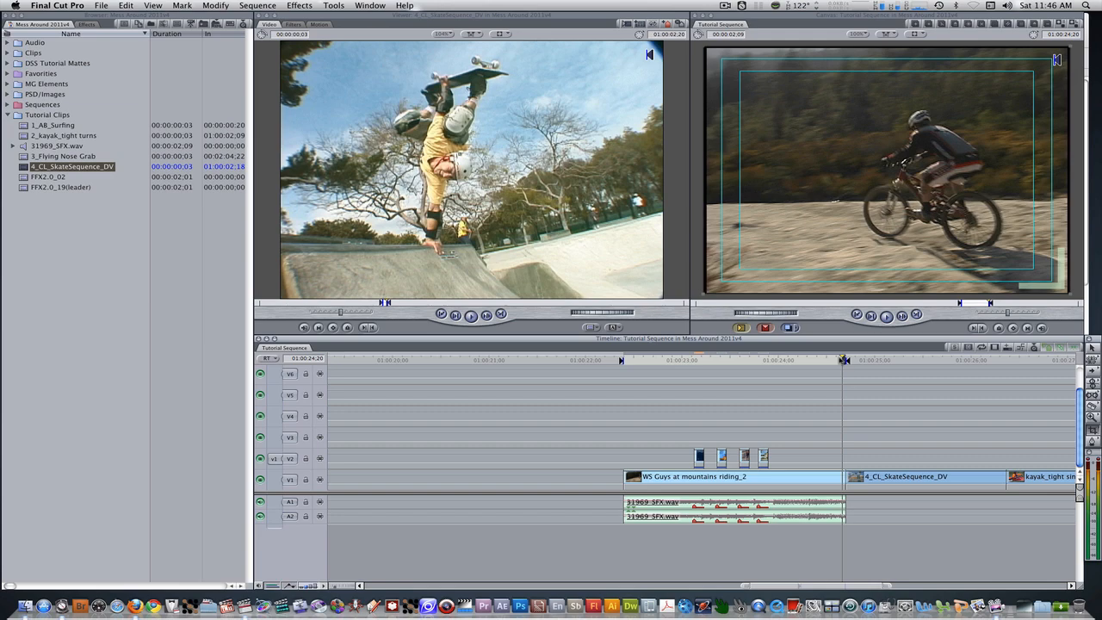
key("shift+backslash")
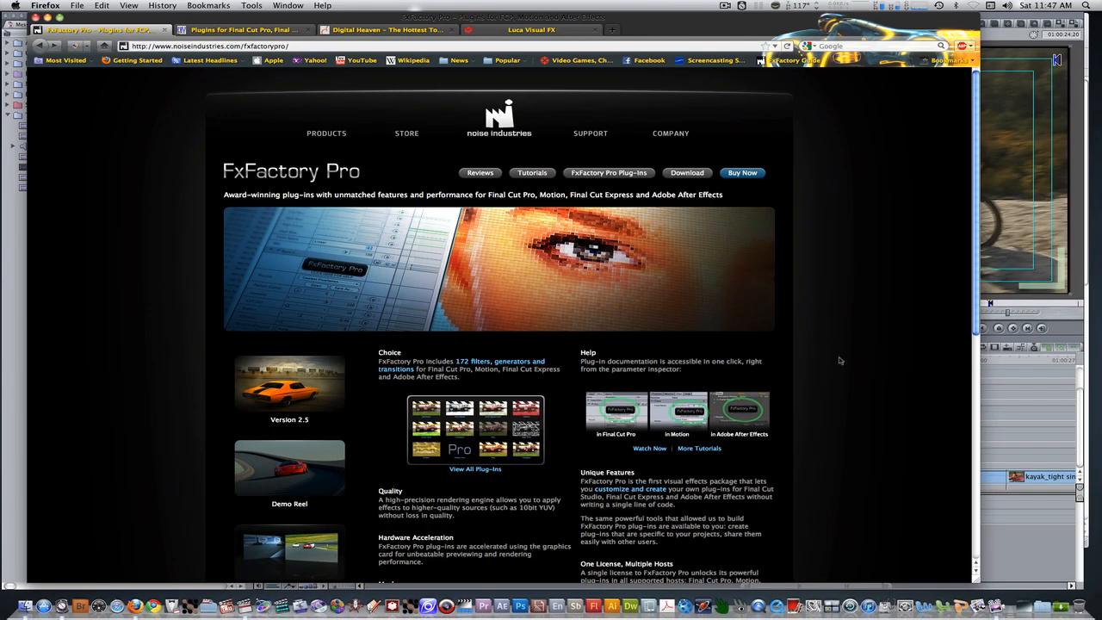
Return to Final Cut Pro and stack five copies of the 4_CL_SkateSequence_DV clip on V2 through V6 above the original
key("super+Tab")
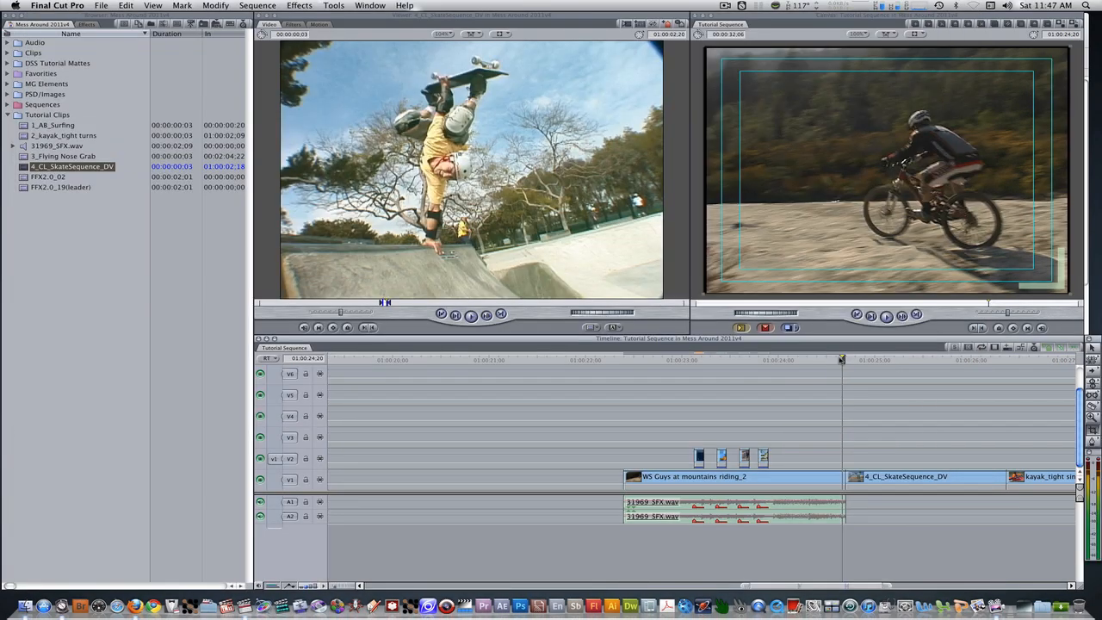
left_click_drag(841, 359, 844, 359)
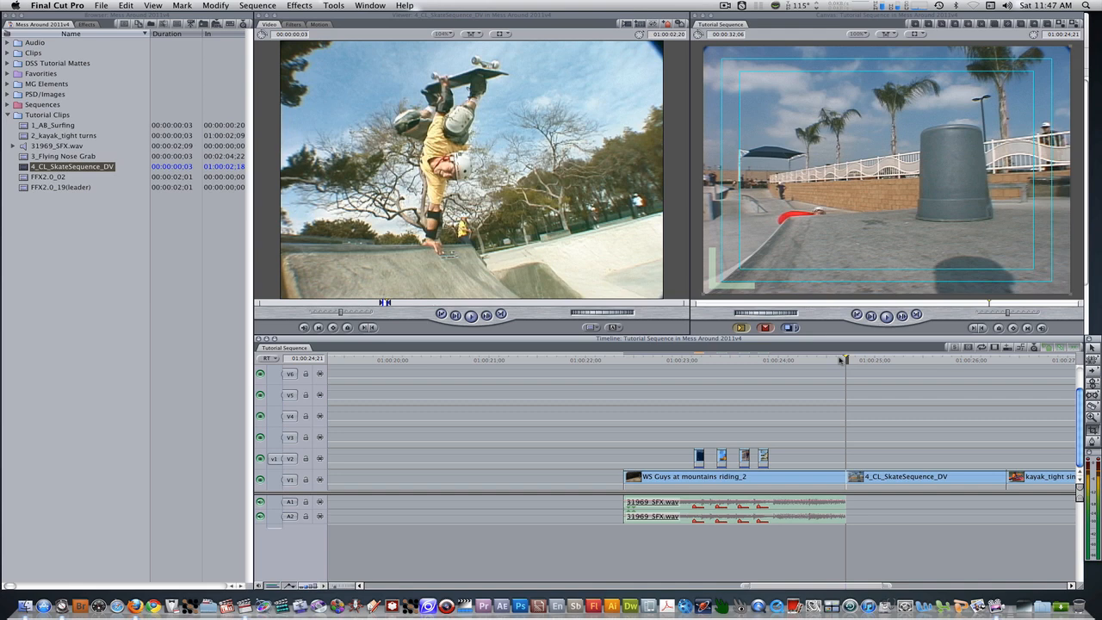
left_click(956, 476)
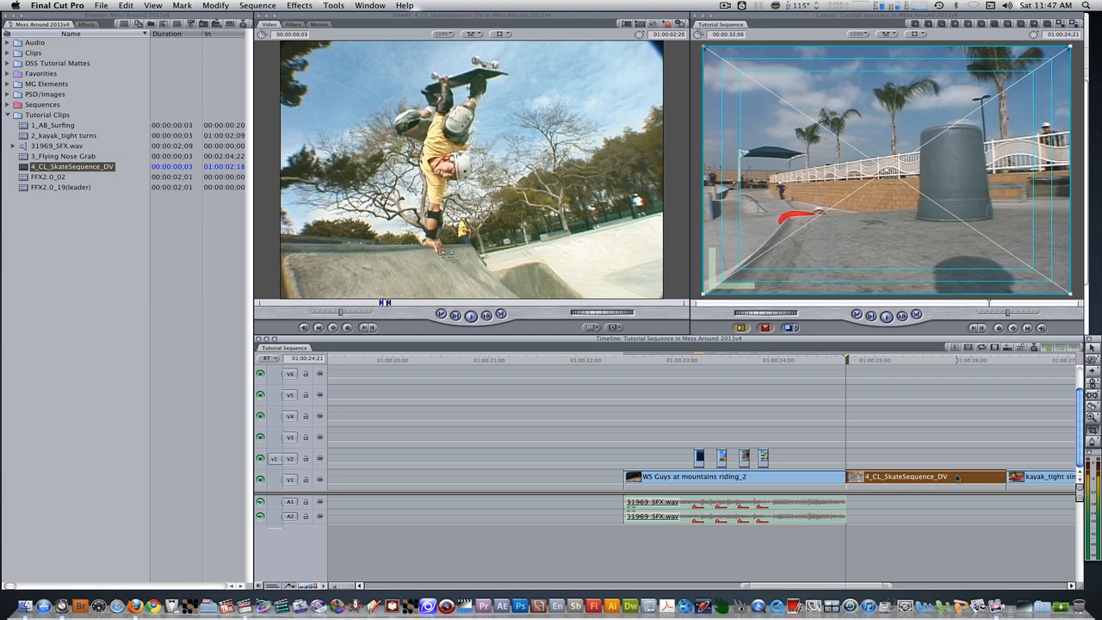
left_click_drag(957, 478, 900, 386)
left_click(889, 539)
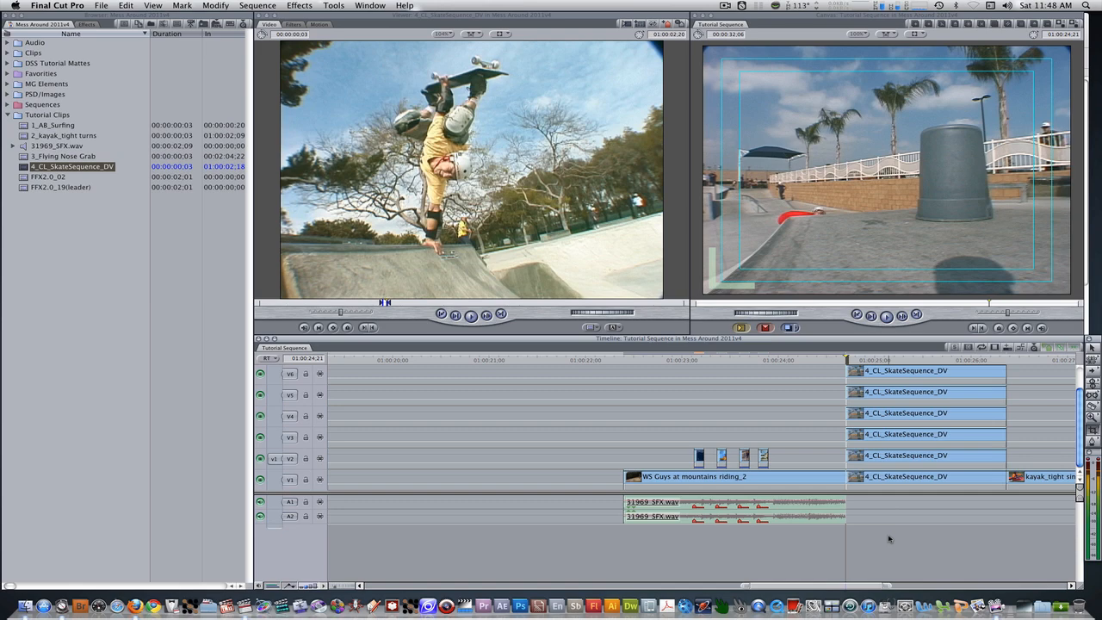
Trim the starts of the skate copies on V2 through V6 so each higher layer begins slightly after the one below
left_click_drag(856, 359, 894, 359)
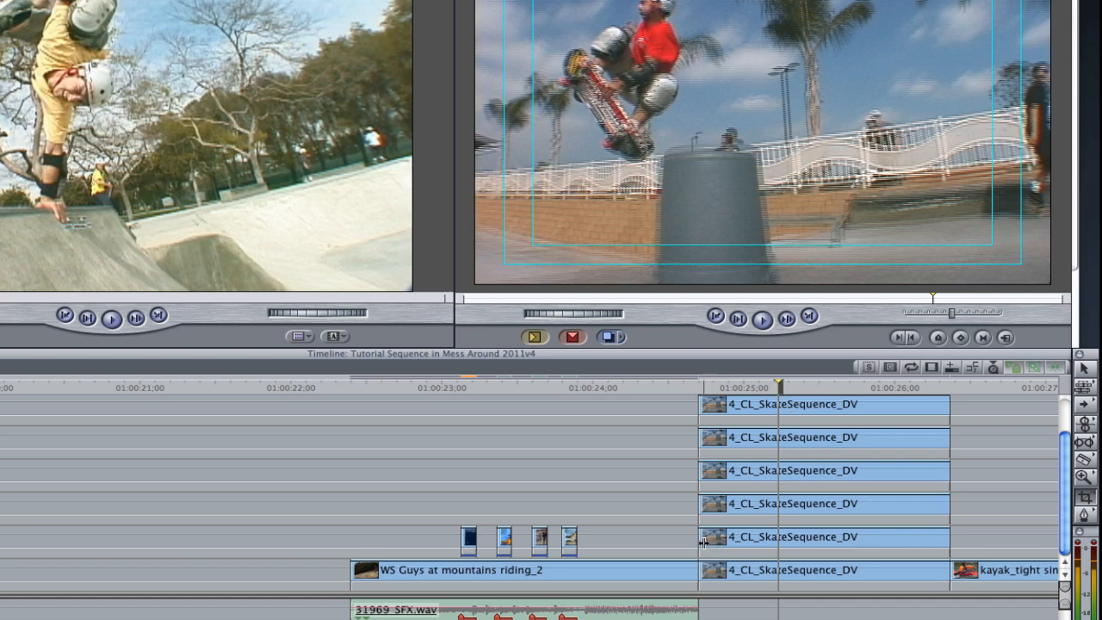
left_click_drag(701, 541, 779, 542)
left_click_drag(701, 507, 789, 508)
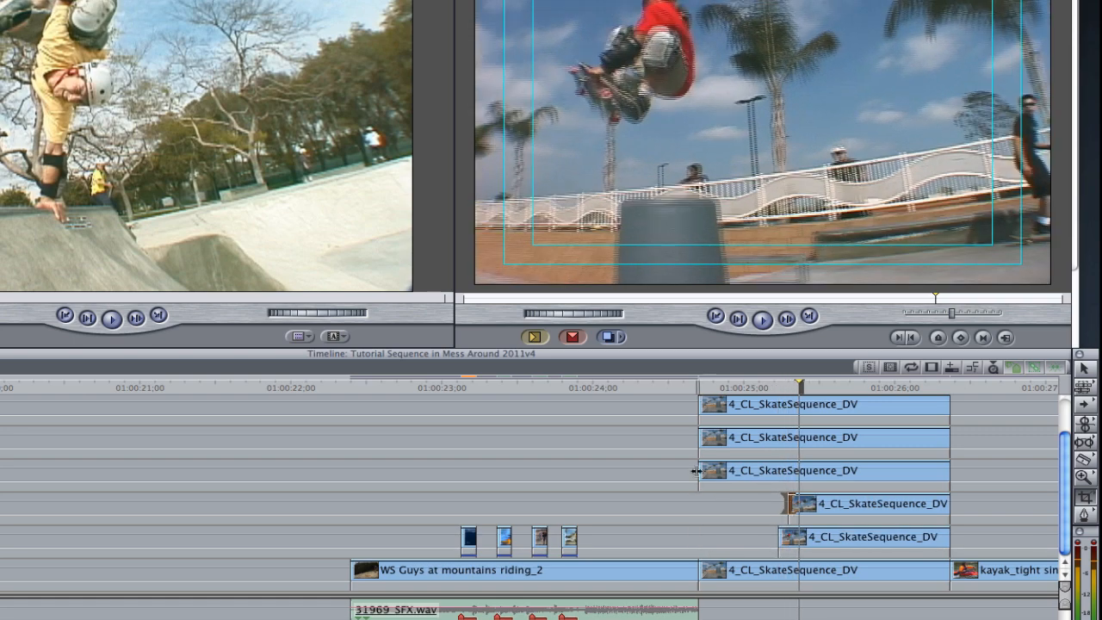
left_click_drag(698, 469, 799, 470)
left_click_drag(698, 440, 809, 440)
left_click_drag(701, 405, 819, 405)
Trim the ends of the stacked skate copies so each higher layer ends slightly before the one below
left_click_drag(950, 405, 899, 405)
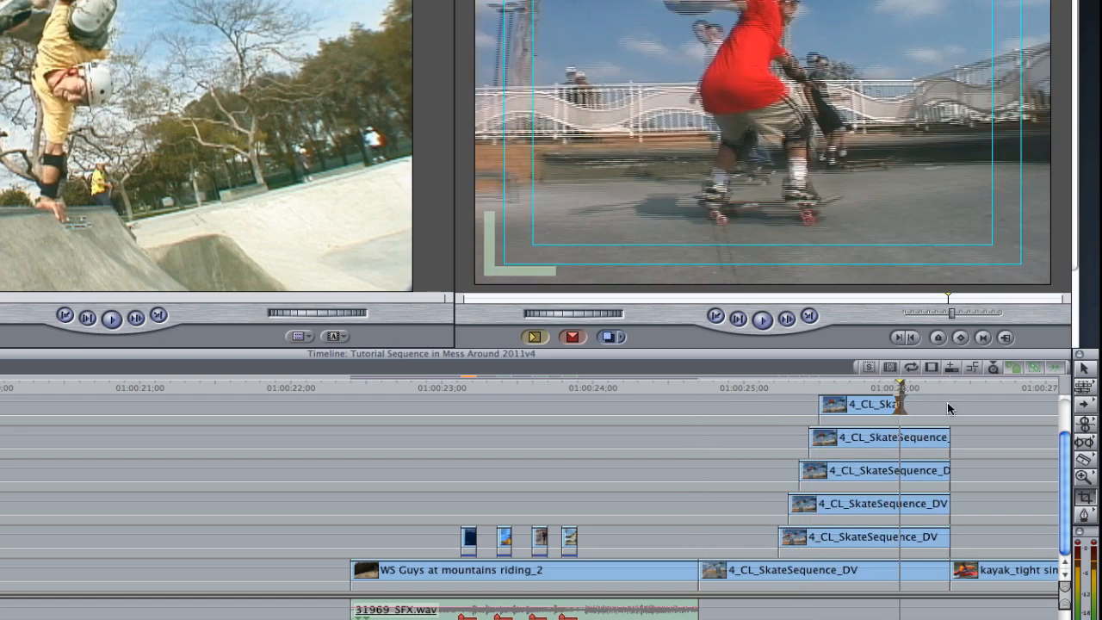
left_click_drag(951, 437, 909, 437)
left_click_drag(950, 470, 919, 470)
left_click_drag(950, 504, 938, 536)
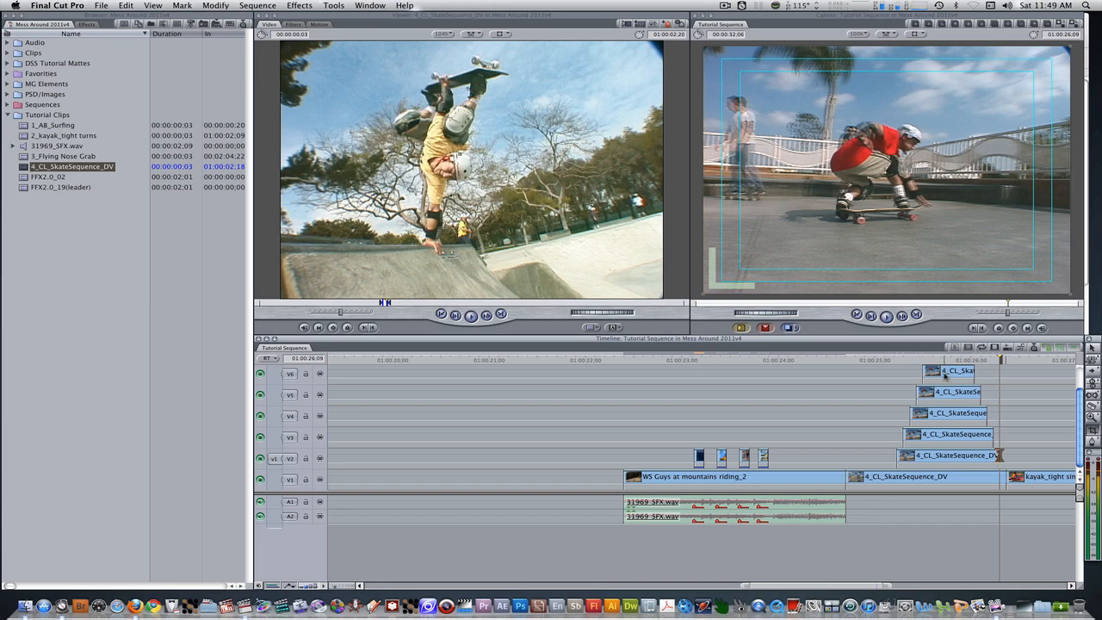
Scale down the upper skate copies, setting the V6 clip to 15 and the V5 clip to 30
double_click(944, 374)
left_click(319, 23)
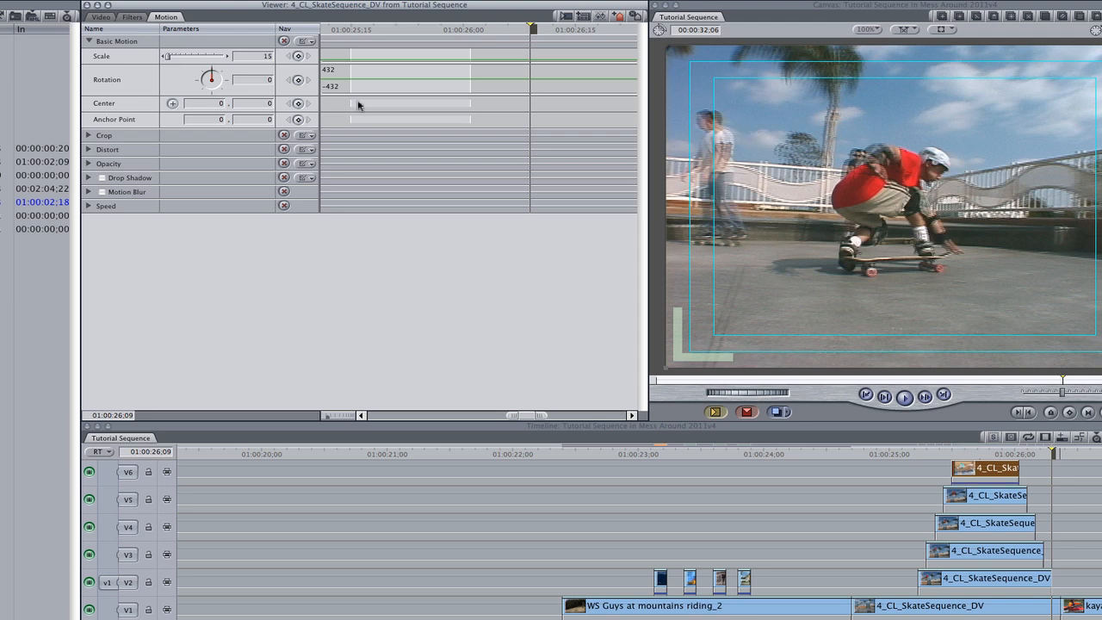
double_click(973, 516)
double_click(964, 533)
left_click(164, 17)
left_click(253, 56)
type("30")
key("Return")
Scale the lower skate copies progressively larger down the stack, setting the V2 clip to 75
double_click(951, 559)
left_click(164, 17)
double_click(984, 582)
left_click(166, 17)
left_click(258, 56)
type("75")
key("Return")
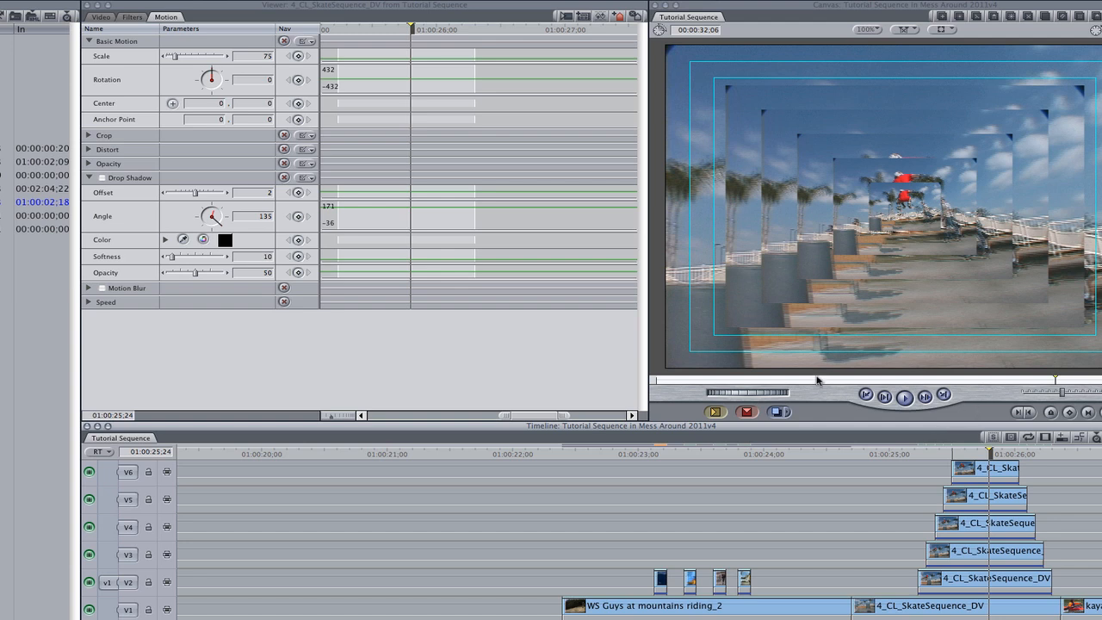
Enable a drop shadow on the V2 skate copy and paste that attribute onto the copies on V3 through V6
left_click(102, 178)
left_click(1038, 580)
key("super+c")
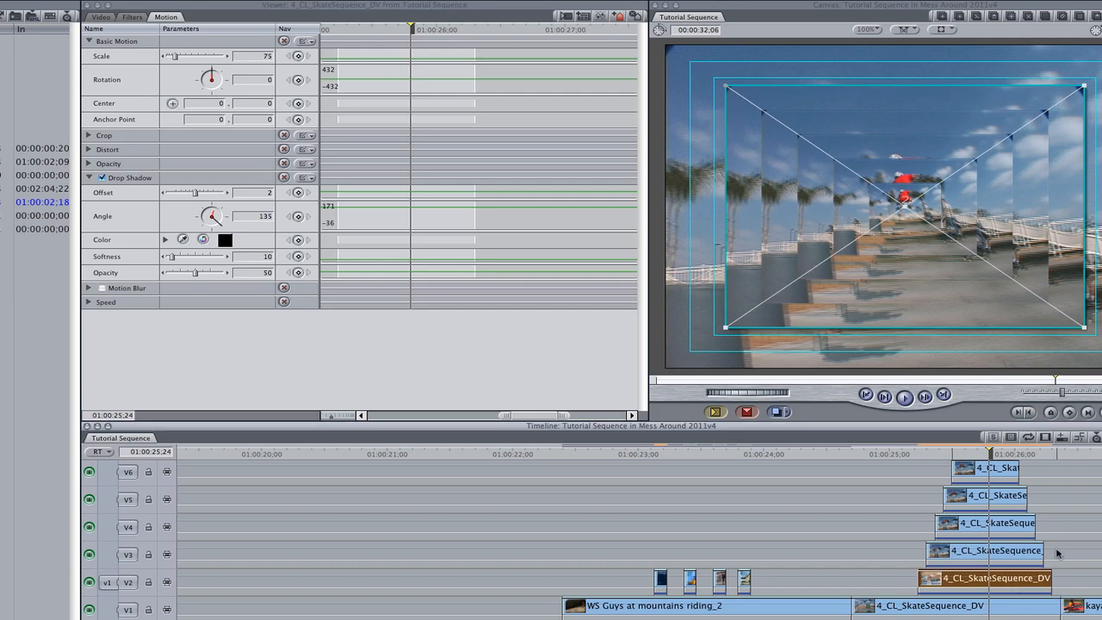
left_click_drag(1054, 554, 952, 477)
key("alt+v")
left_click(383, 290)
key("Return")
Render the stacked skate effect and play the marked range from 01:00:24;21 to 01:00:26;10
key("super+r")
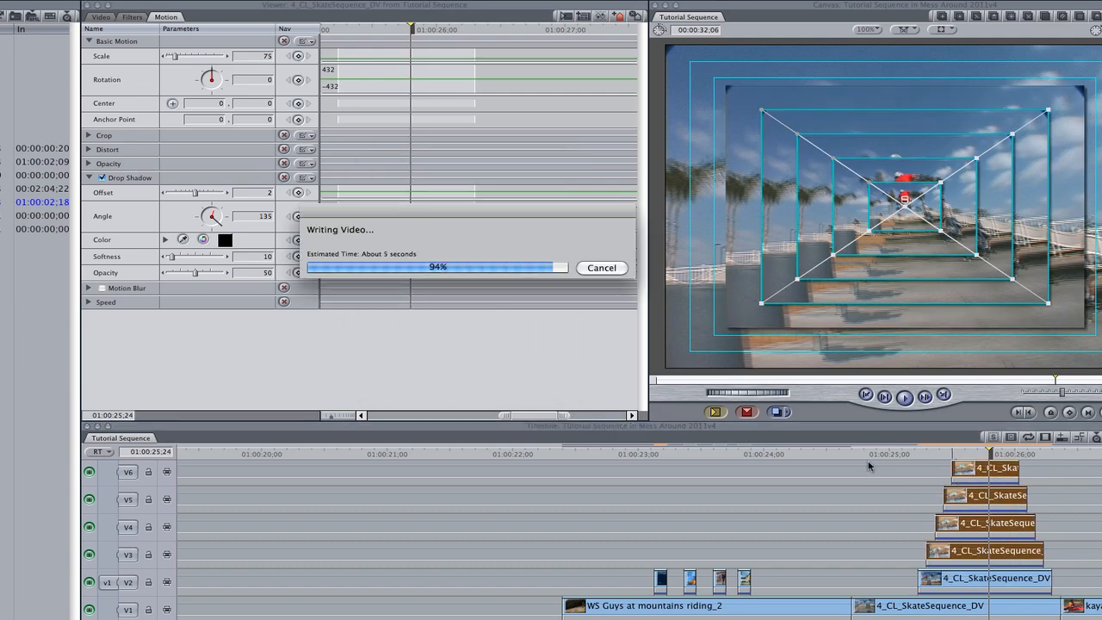
left_click(850, 454)
key("i")
left_click_drag(851, 454, 1057, 454)
key("o")
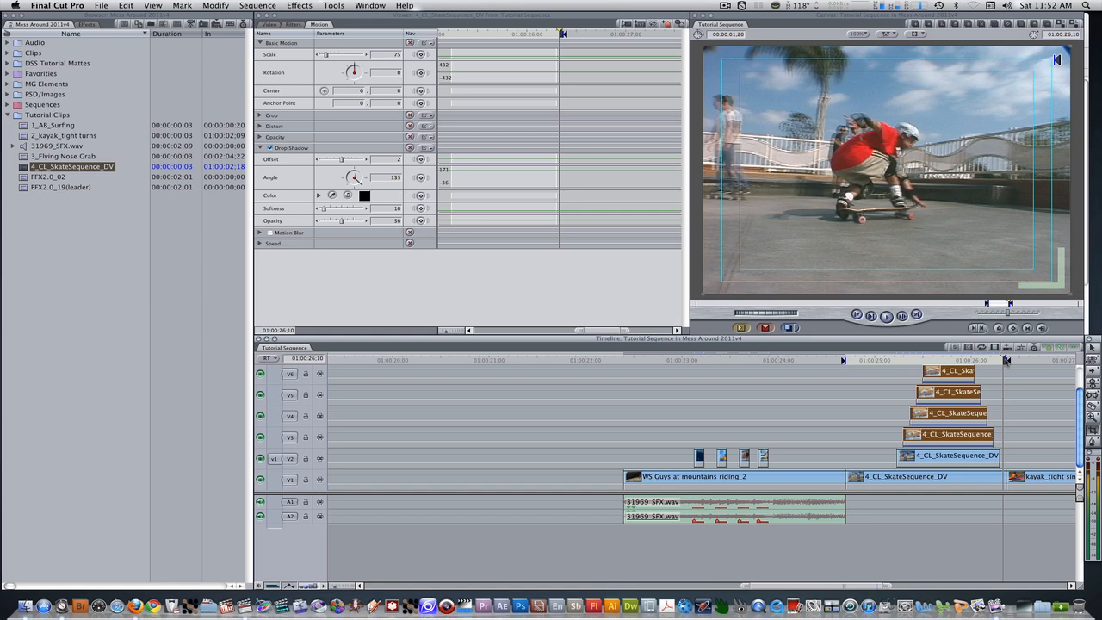
key("shift+backslash")
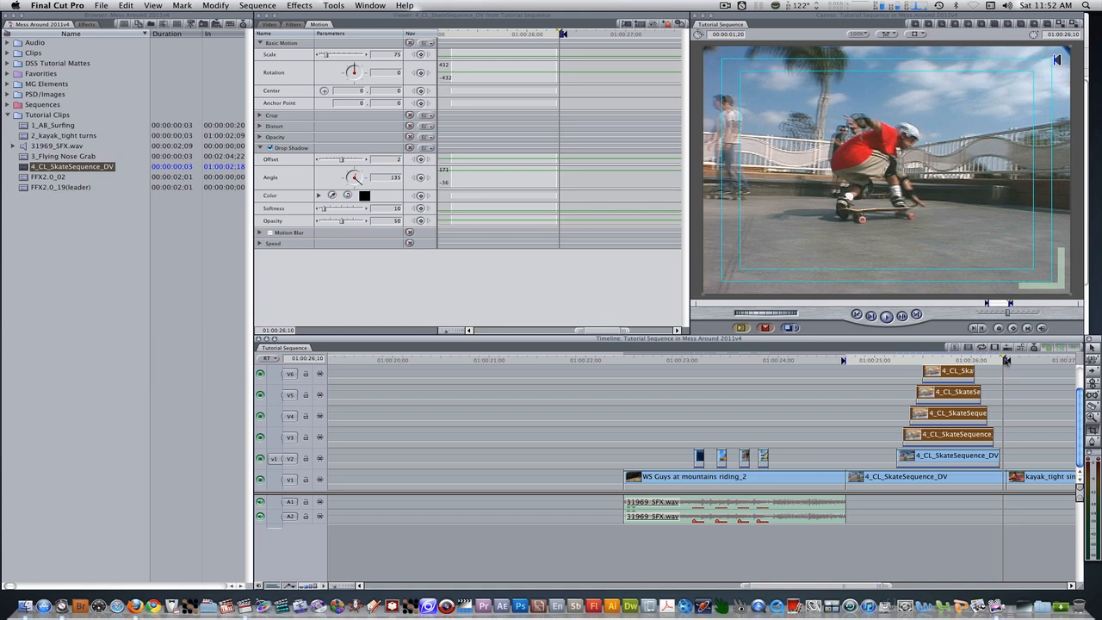
Switch to Firefox and look through the QC Integration FX list of included plug-ins and its video filter previews
key("super+Tab")
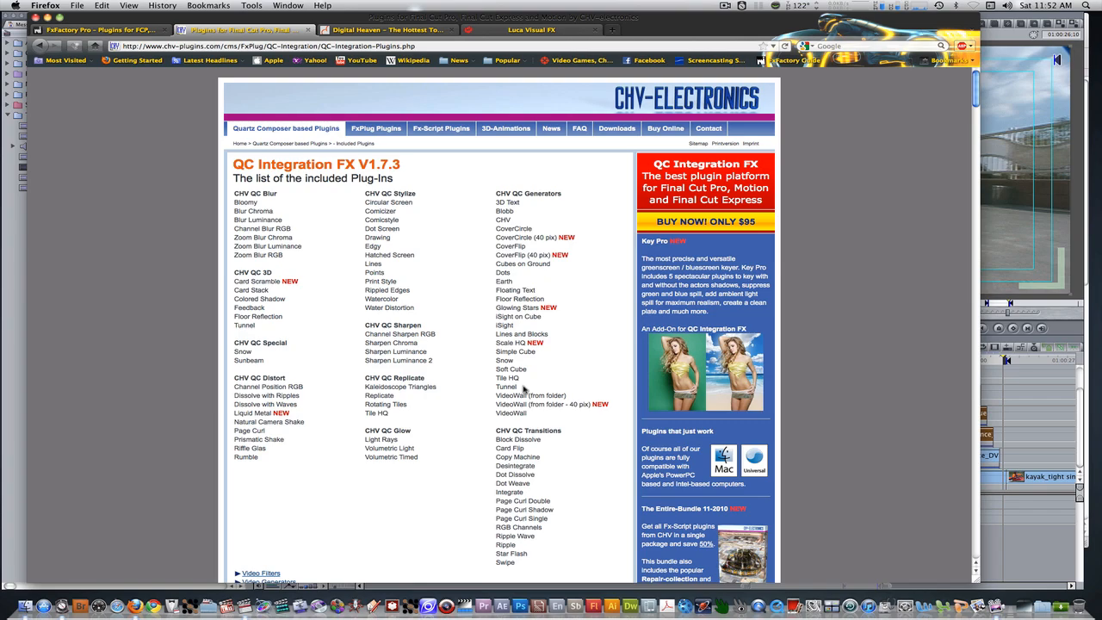
scroll(524, 389, "down", 15)
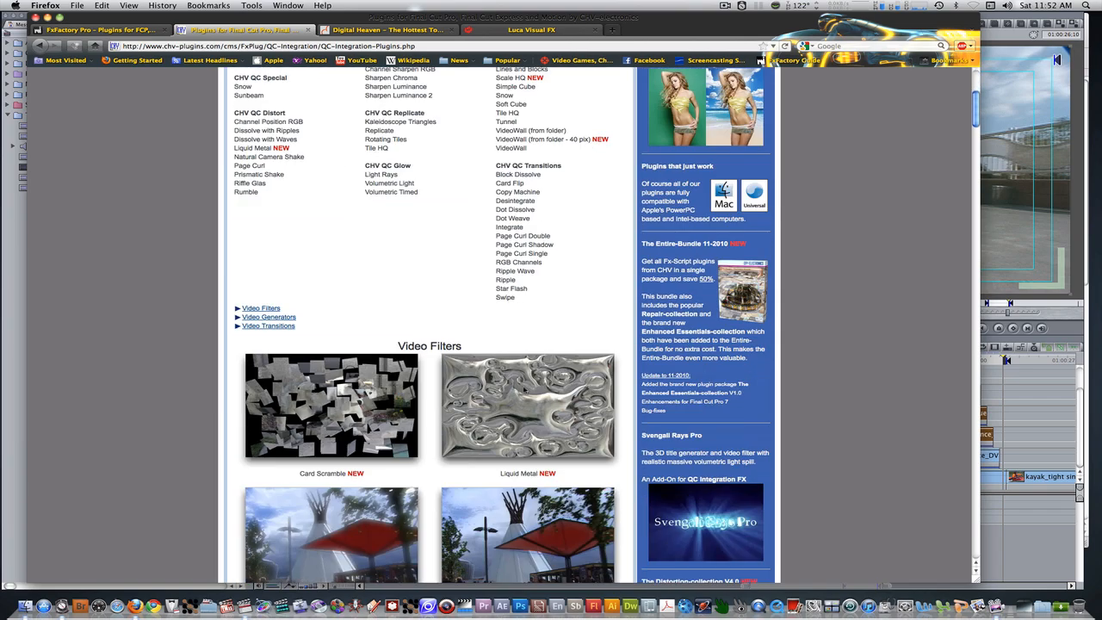
scroll(430, 344, "down", 3)
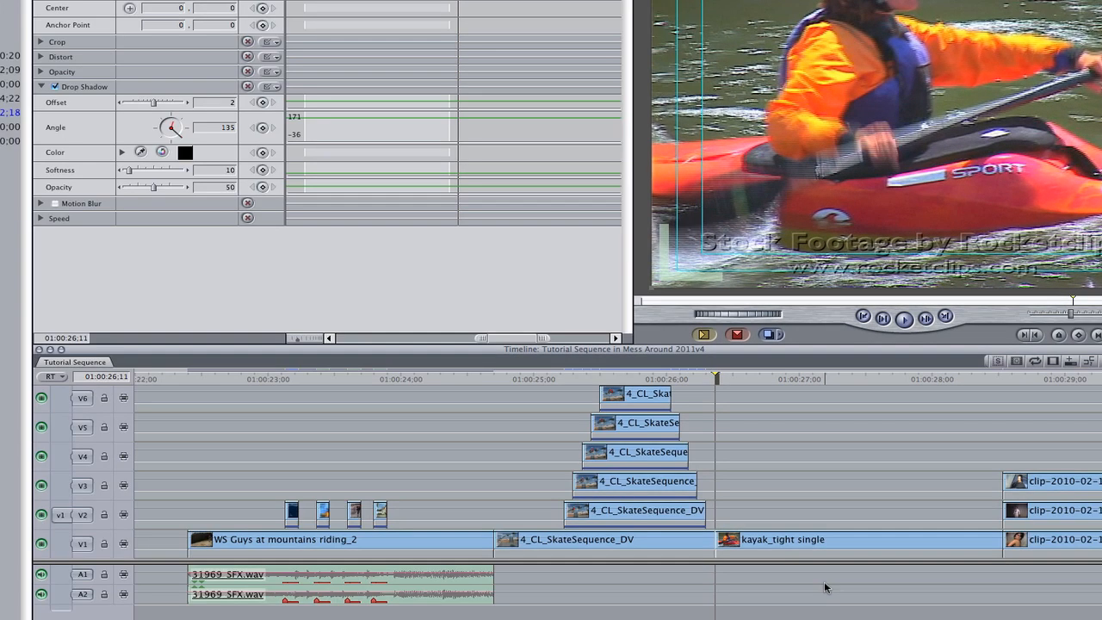
Duplicate the kayak_tight single clip onto V2 and set the scale of the V1 original to 120
left_click(803, 546)
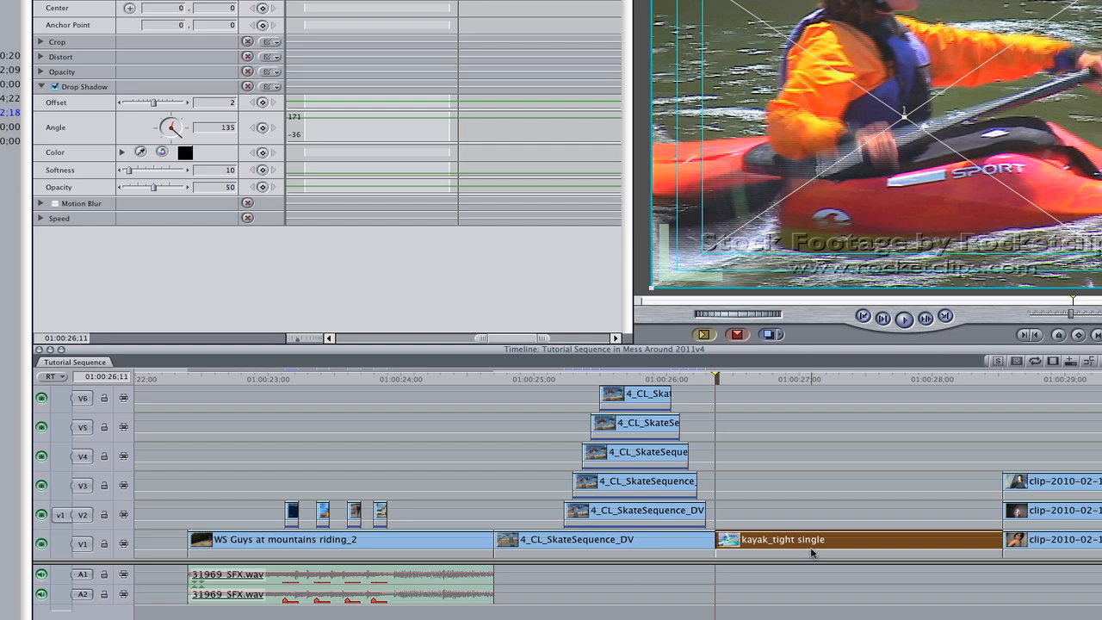
left_click_drag(829, 541, 832, 514)
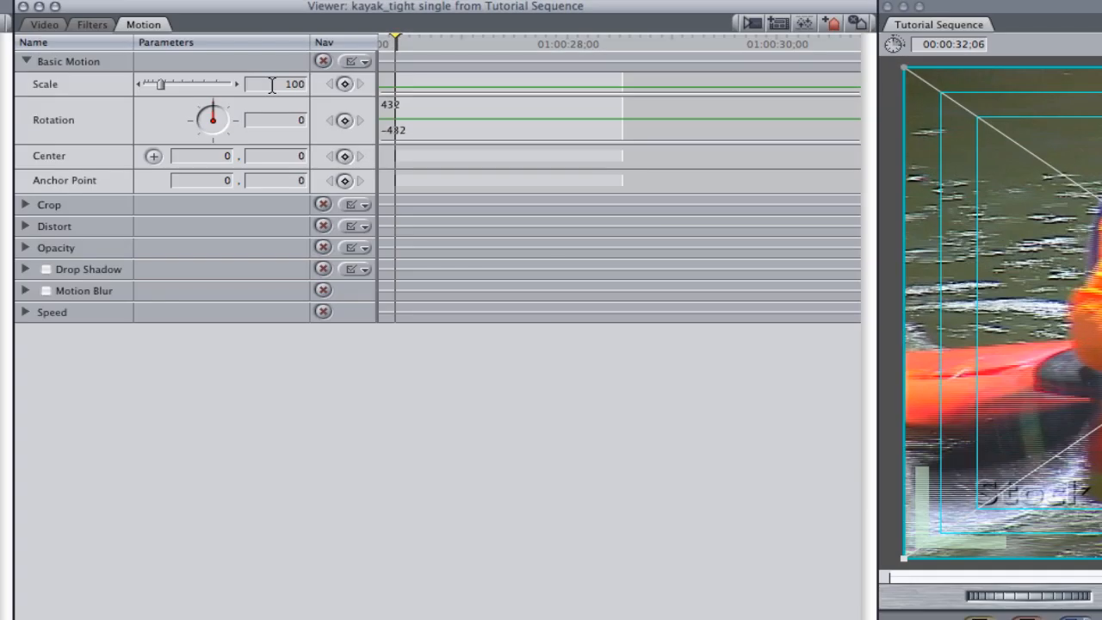
left_click(385, 54)
type("120")
key("Return")
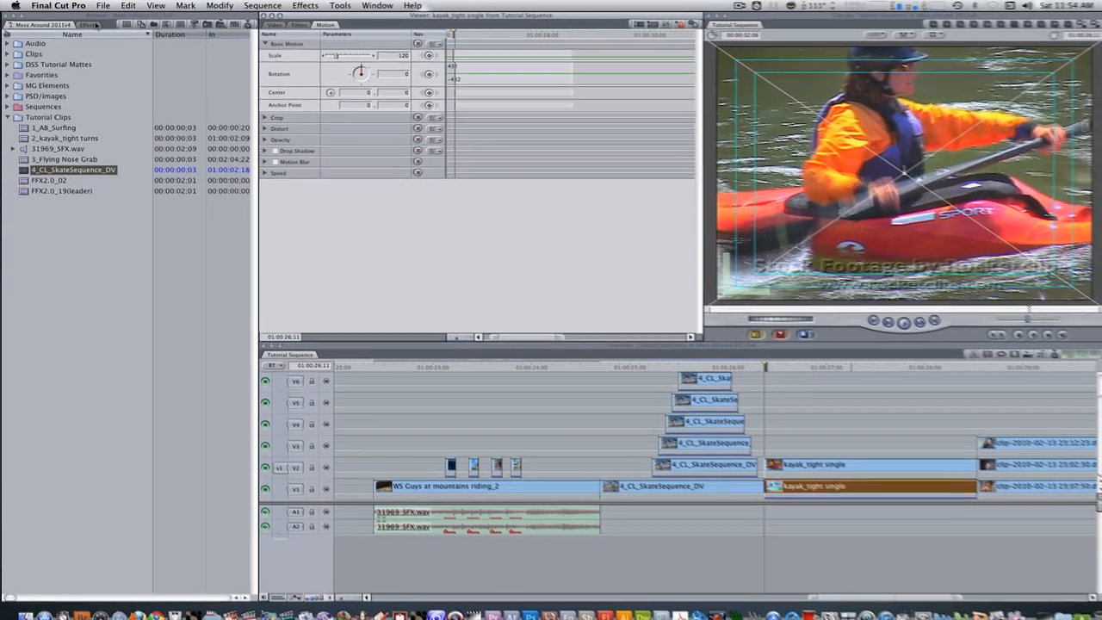
Apply the Widescreen filter from the Matte video filters to the kayak_tight single clip on V2
left_click(86, 24)
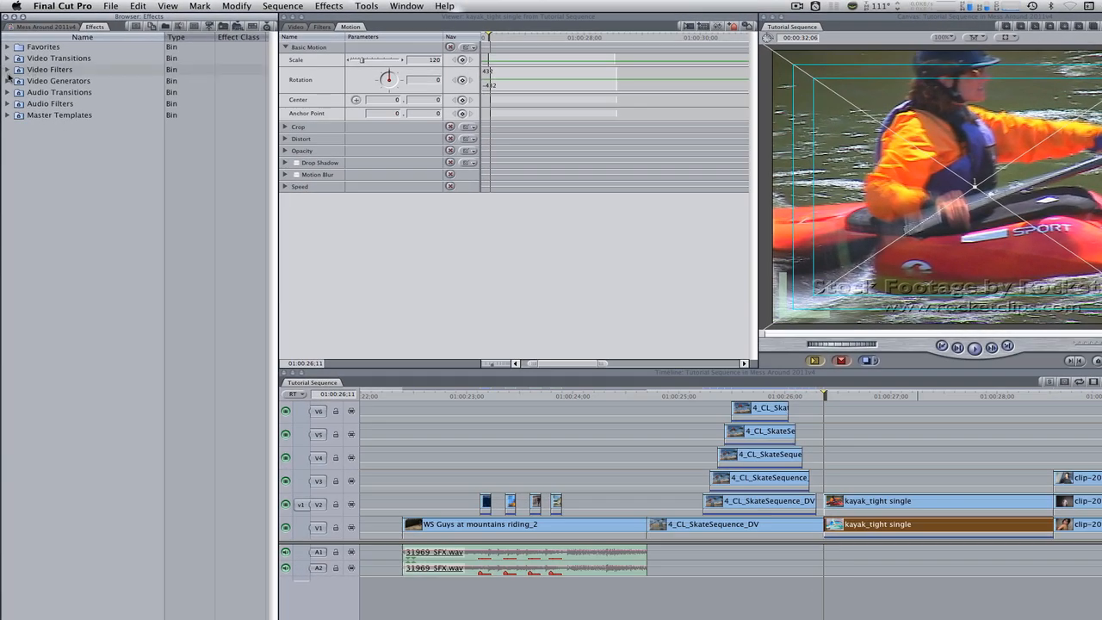
left_click(7, 71)
scroll(10, 344, "down", 10)
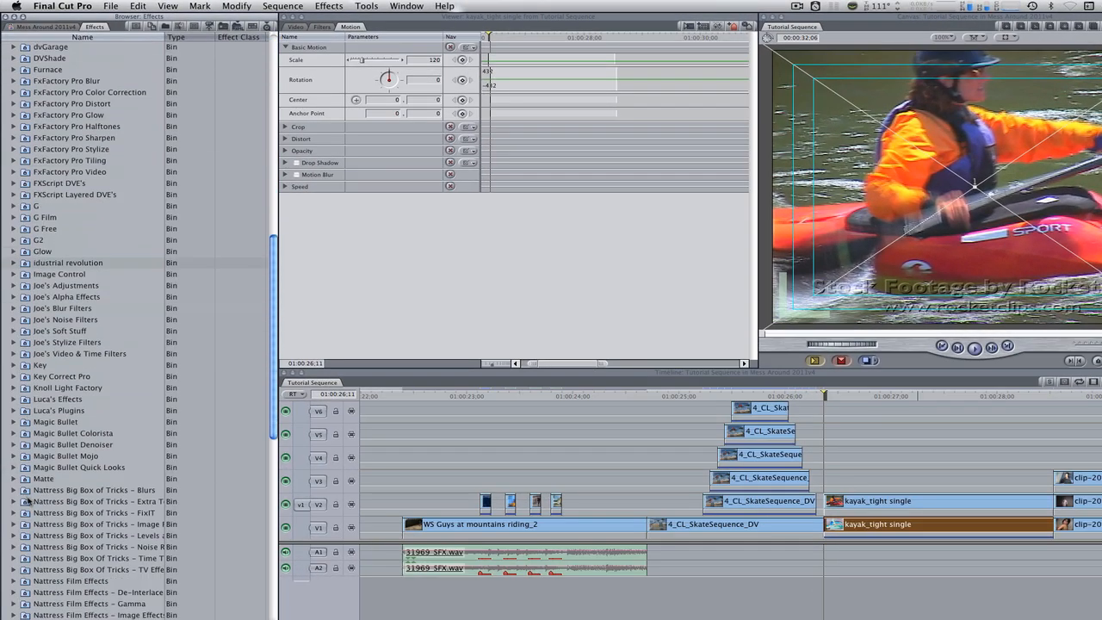
left_click(14, 478)
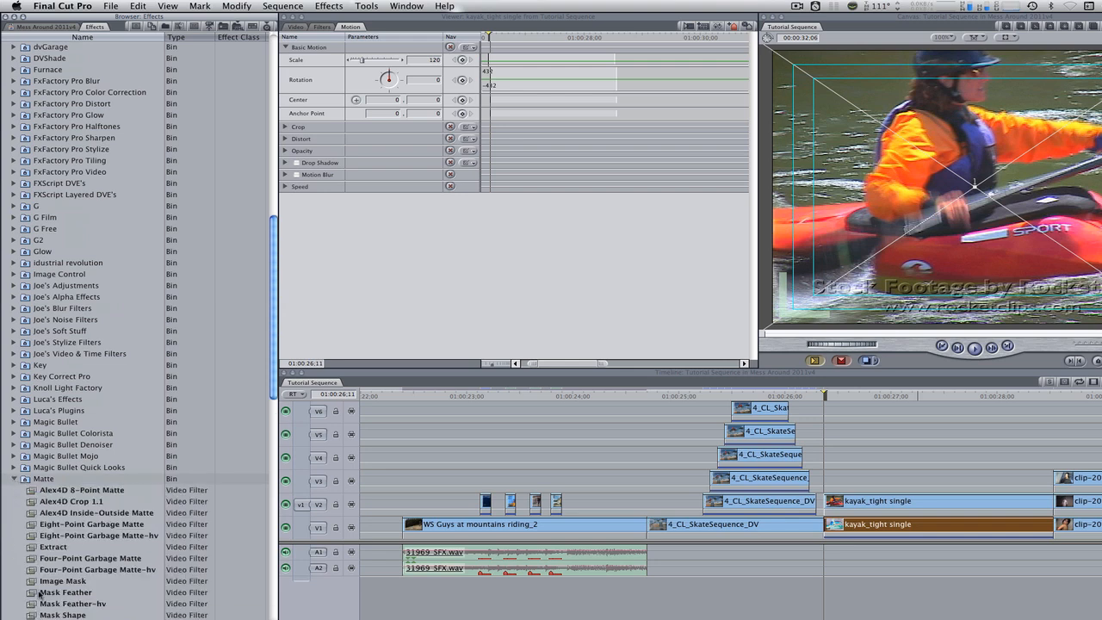
scroll(39, 585, "down", 2)
left_click_drag(39, 594, 892, 508)
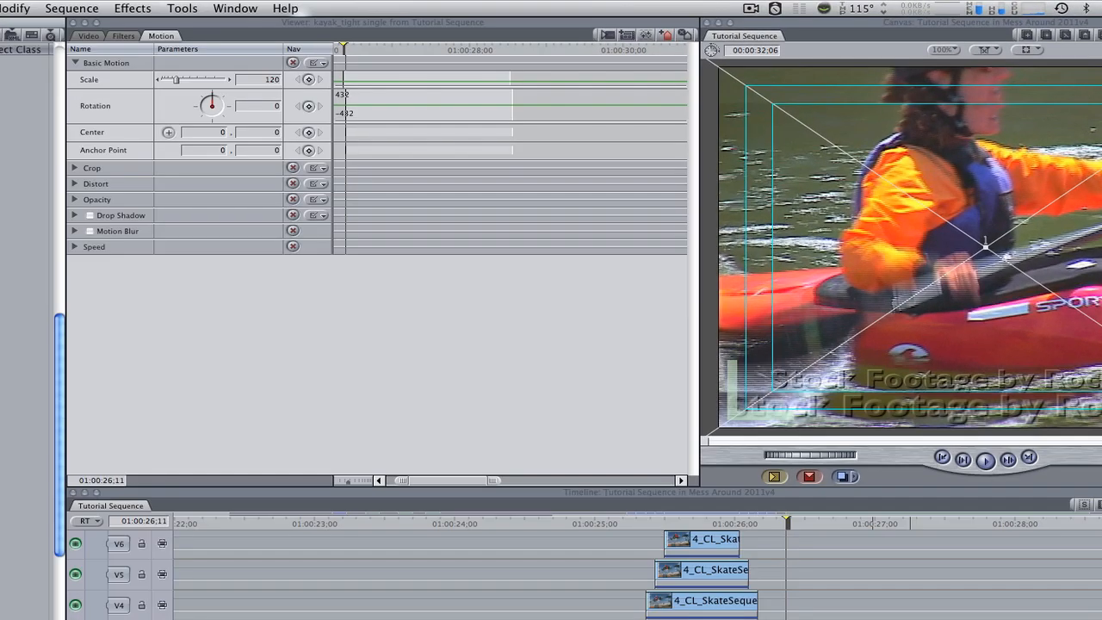
Set the V2 kayak clip's Widescreen type to 2.35:1 and its offset to -45
double_click(890, 512)
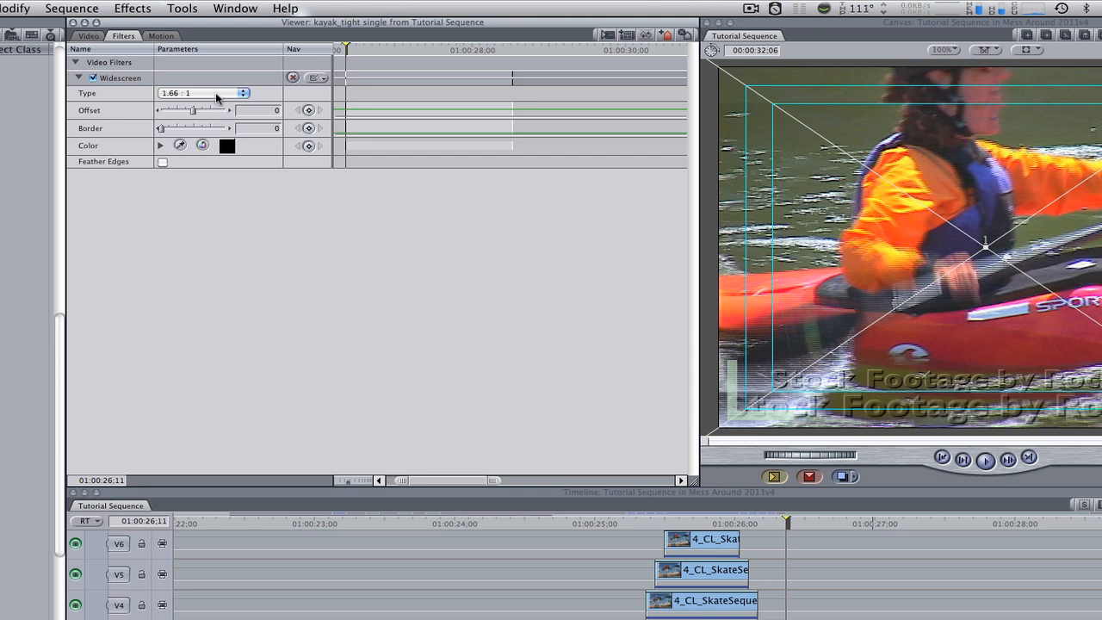
left_click(215, 92)
left_click(176, 128)
left_click_drag(192, 111, 177, 110)
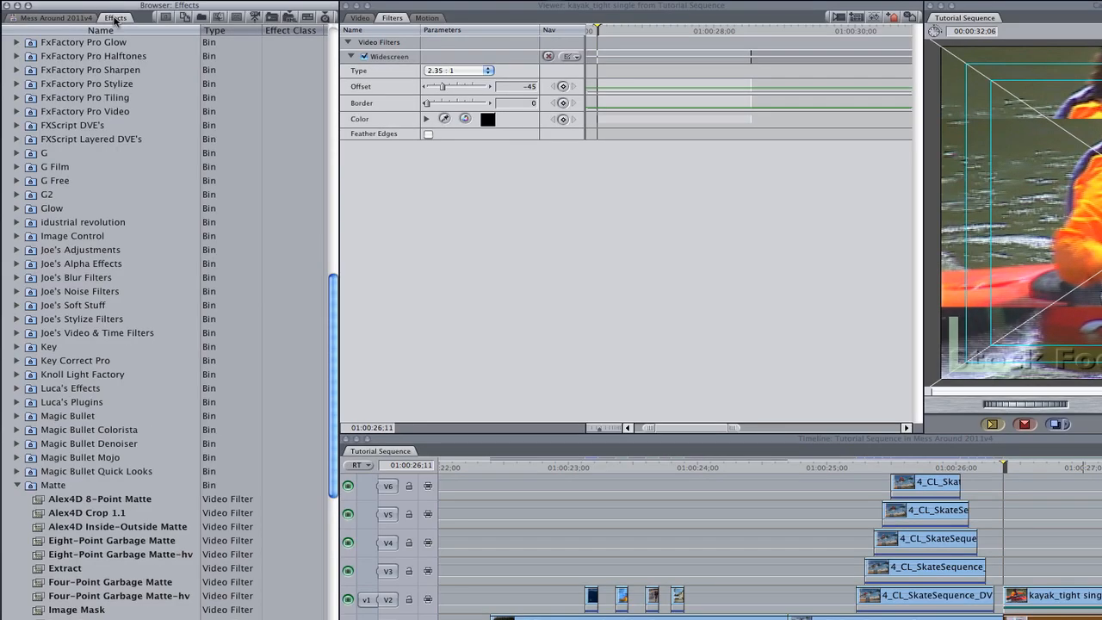
Apply the Colorize filter to the kayak_tight single clip on V1 and remap its white to bright green
left_click(16, 236)
left_click(39, 293)
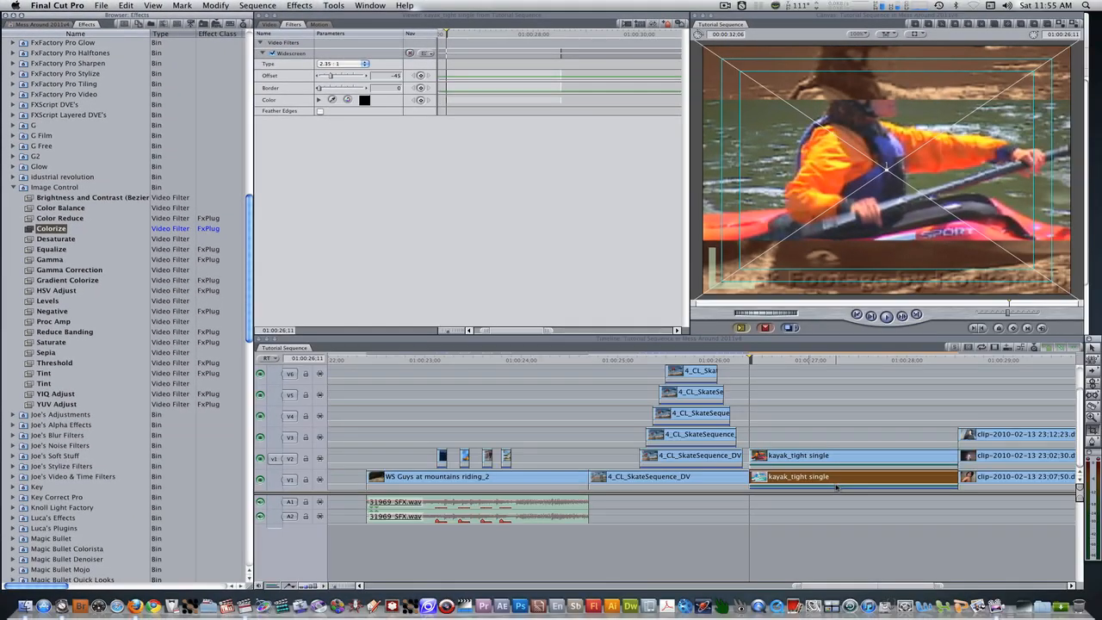
double_click(985, 559)
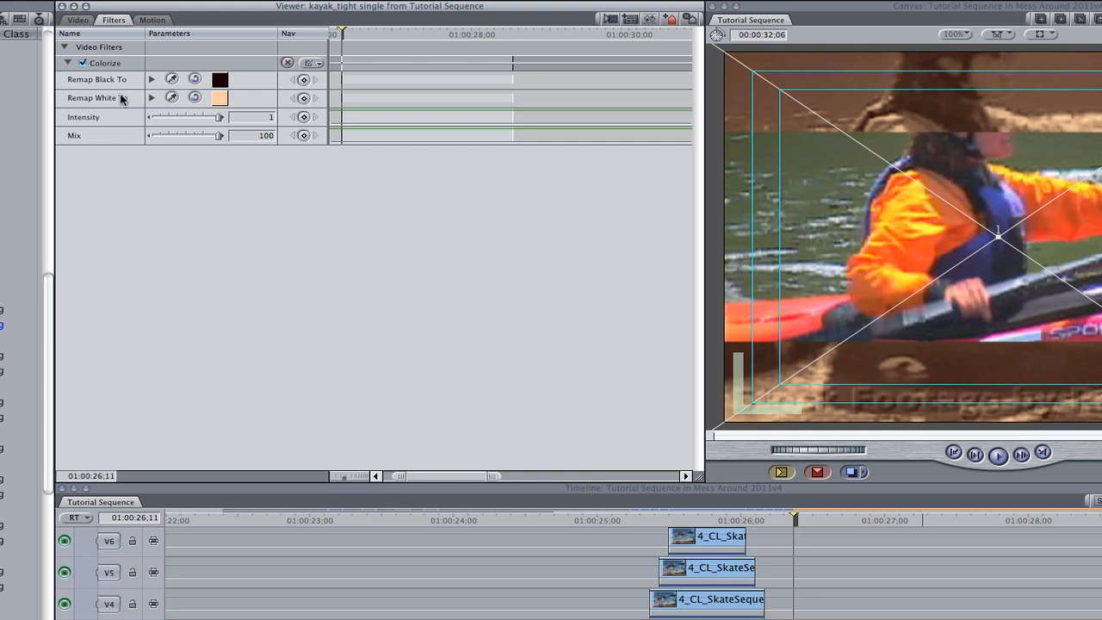
left_click(220, 98)
left_click(381, 202)
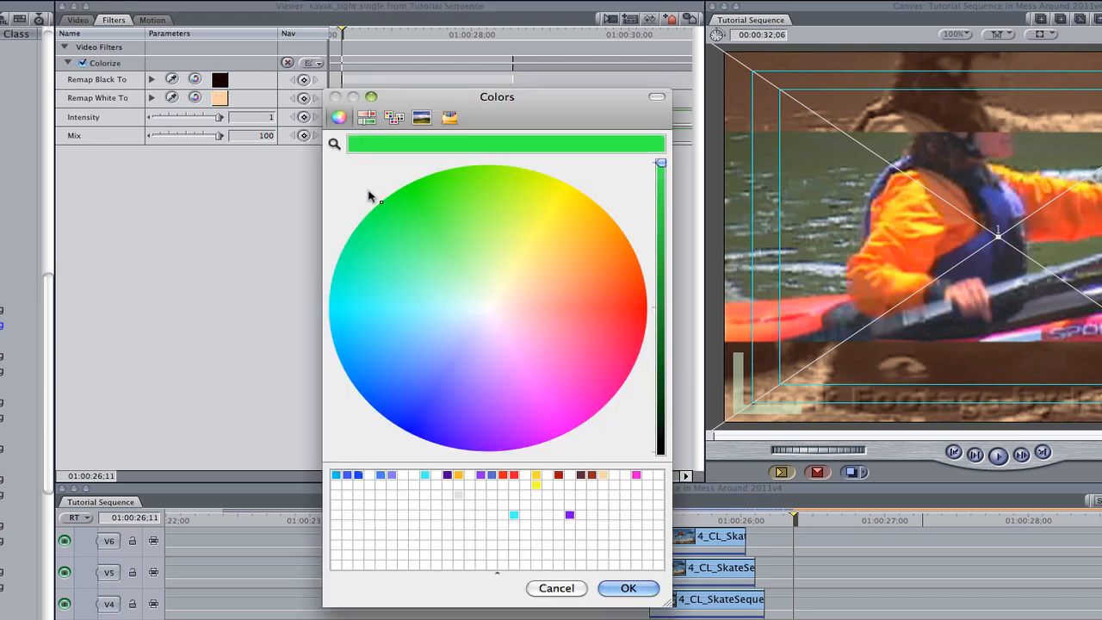
left_click(628, 587)
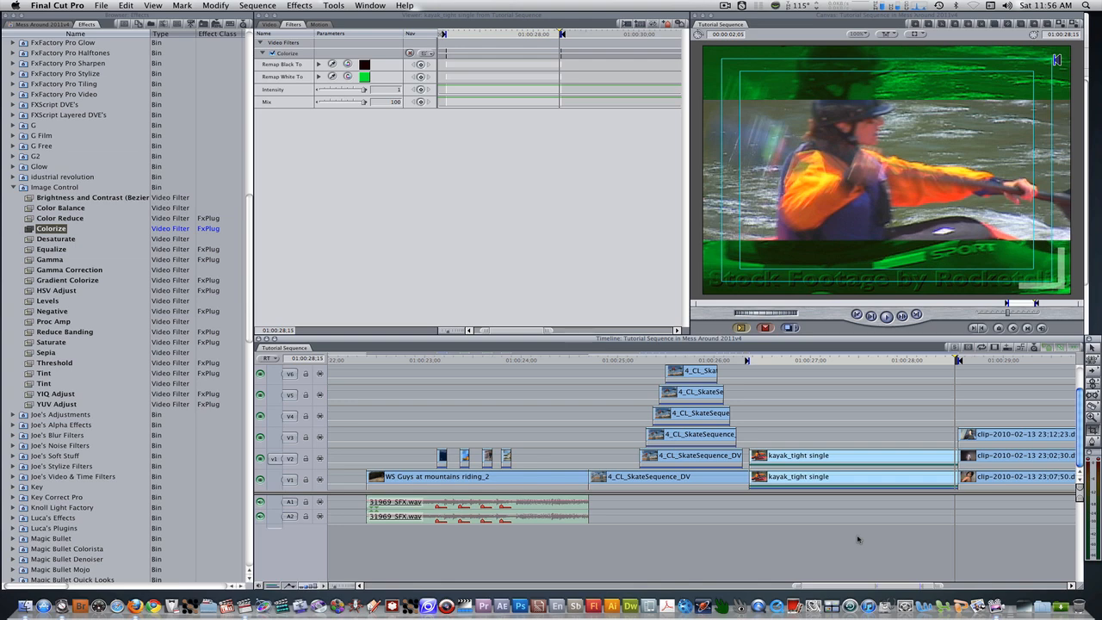
key("super+Tab")
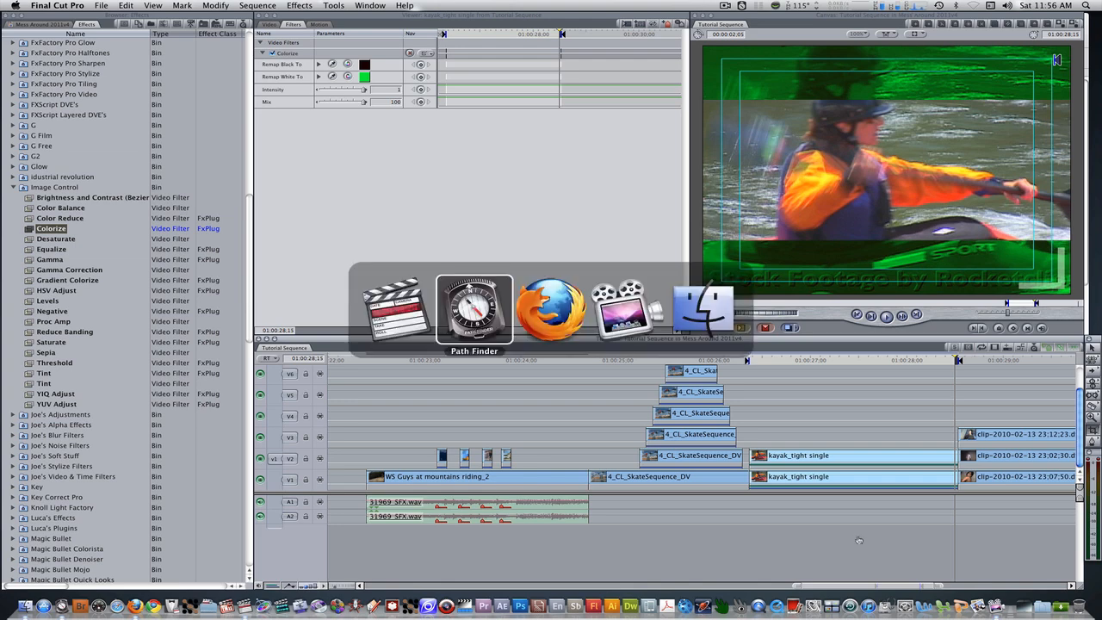
key("super+Tab")
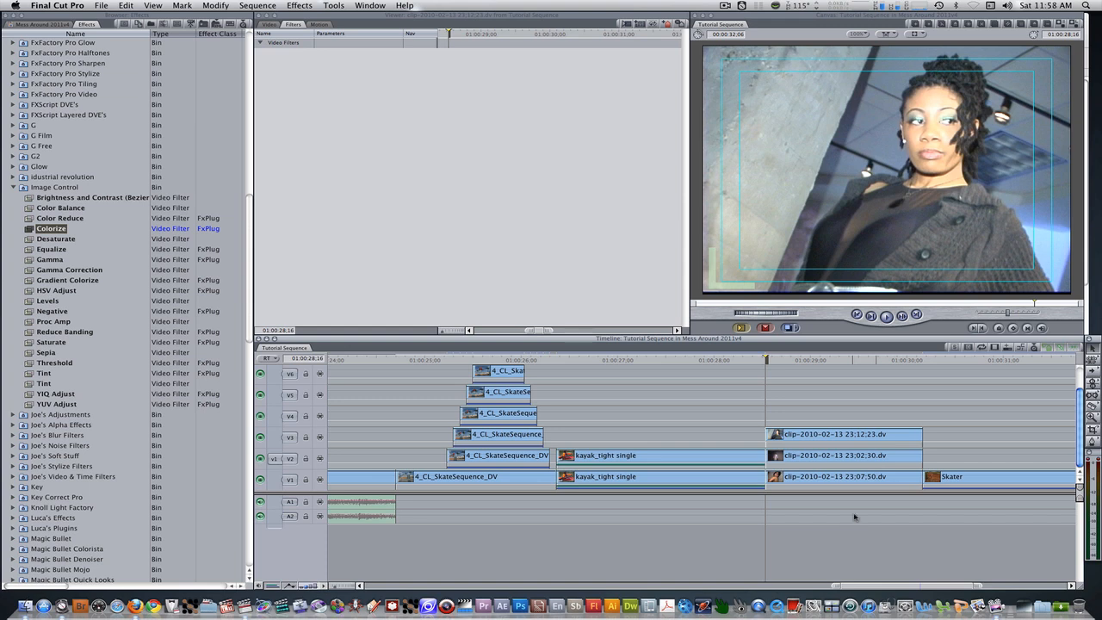
left_click(873, 437)
left_click_drag(874, 445, 864, 485)
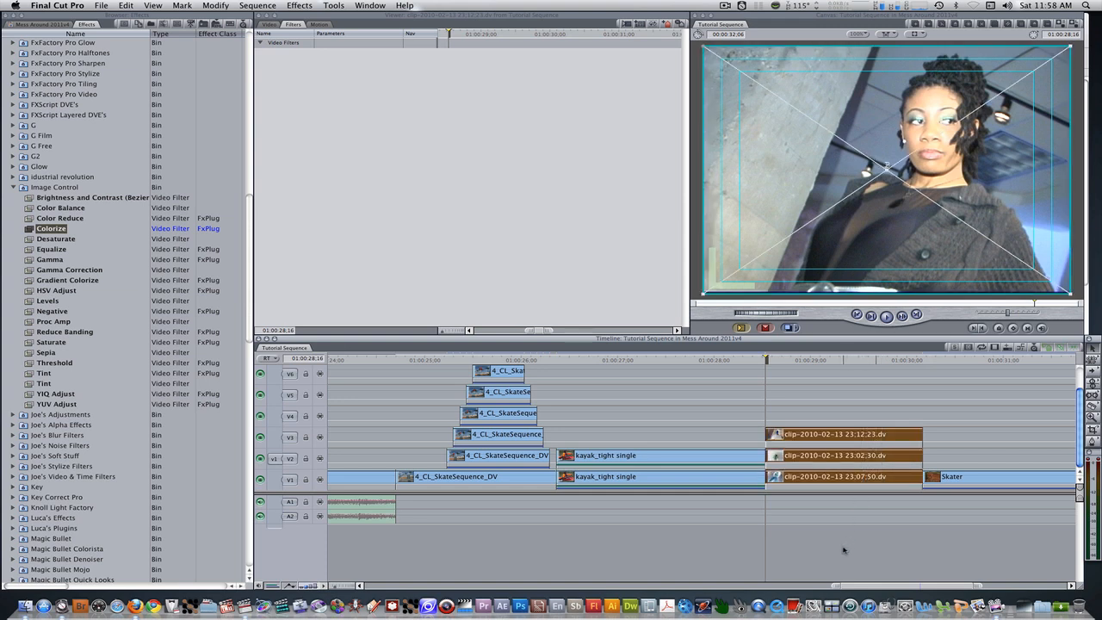
left_click(841, 547)
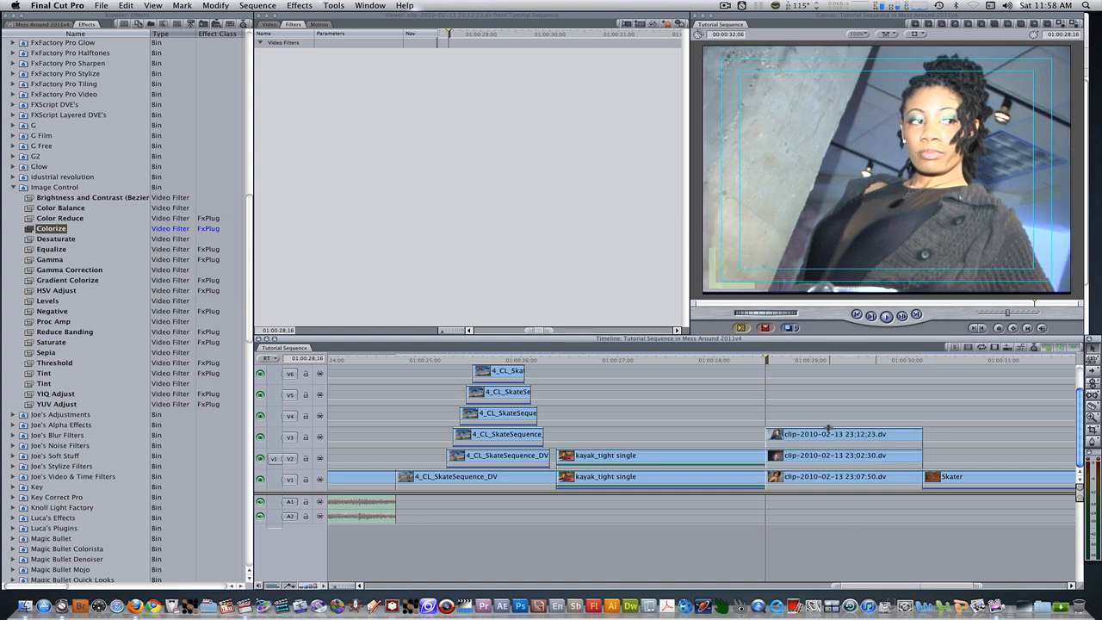
Crop the V3 fashion clip about 48 from the left and 16 from the right, and shift its centre to about x 129
left_click(828, 437)
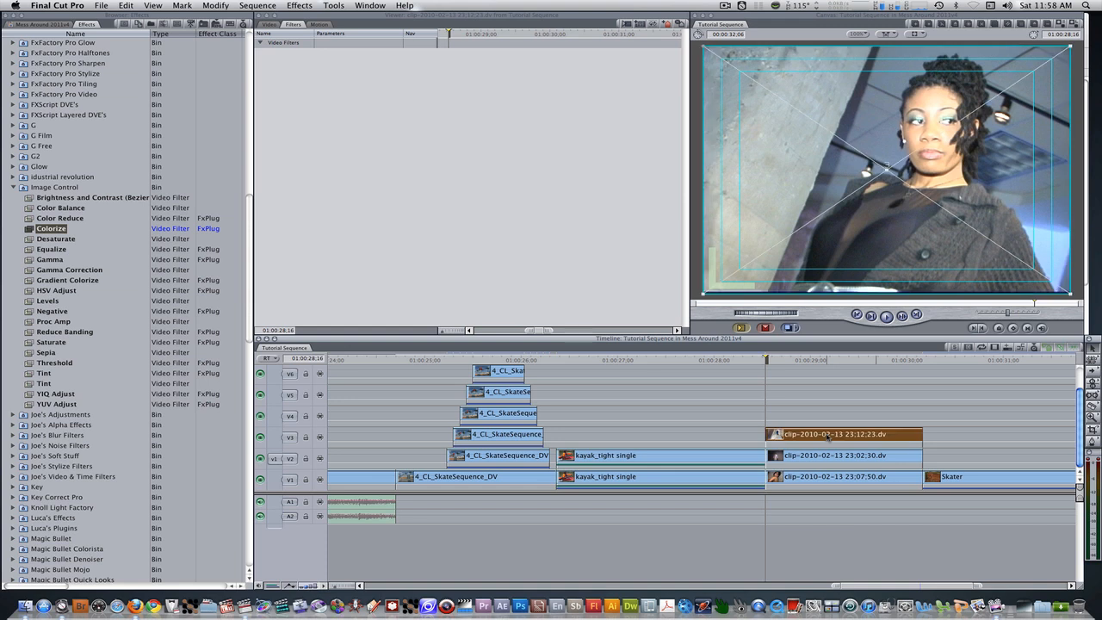
key("c")
left_click_drag(711, 49, 880, 49)
left_click_drag(1069, 49, 1012, 46)
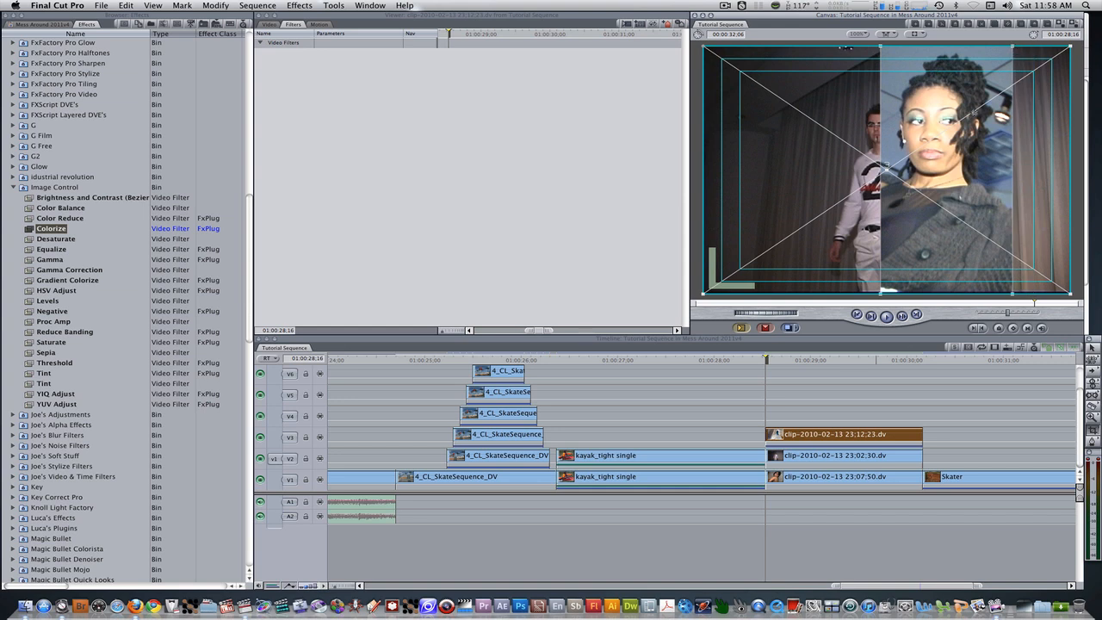
left_click_drag(956, 103, 1024, 105)
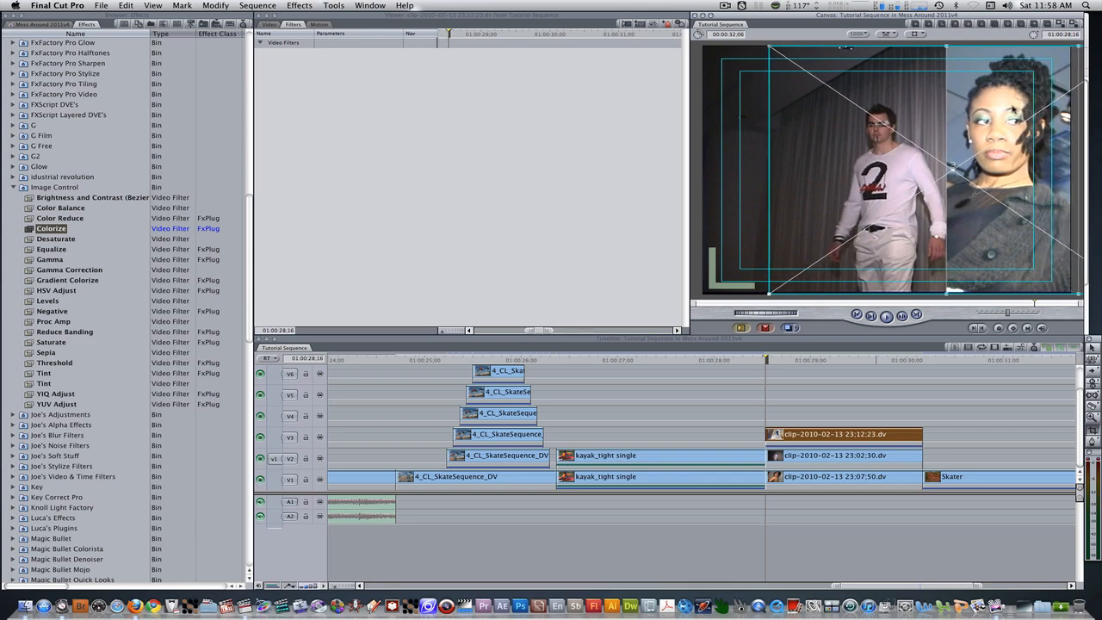
Keyframe the V3 clip's top crop at 100 at 01:00:28;16
left_click(267, 24)
left_click(318, 24)
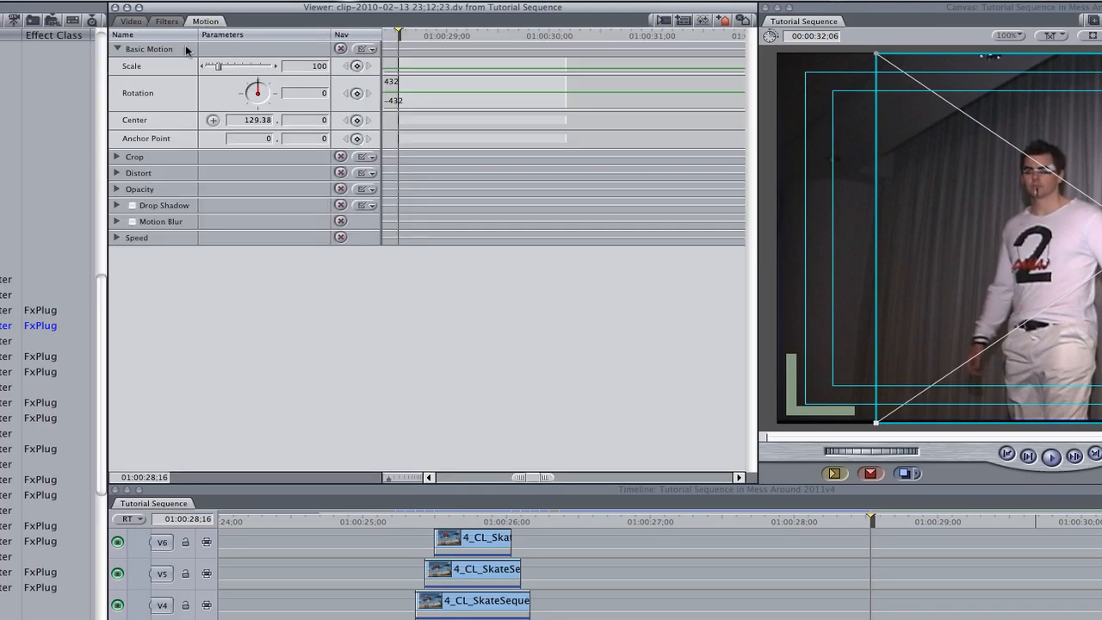
left_click(117, 156)
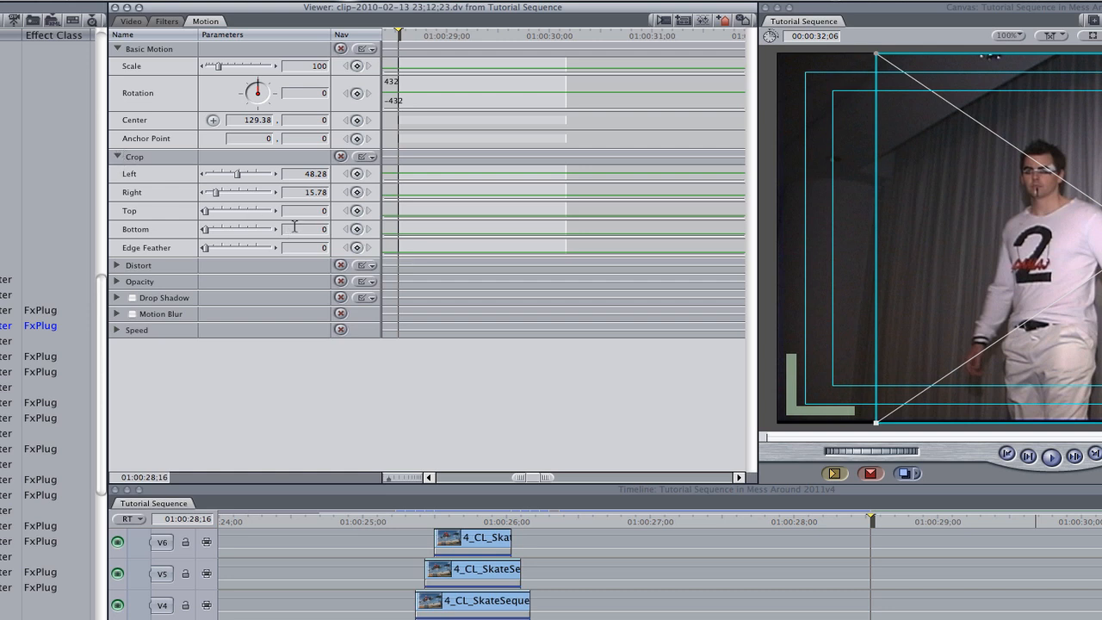
left_click(356, 210)
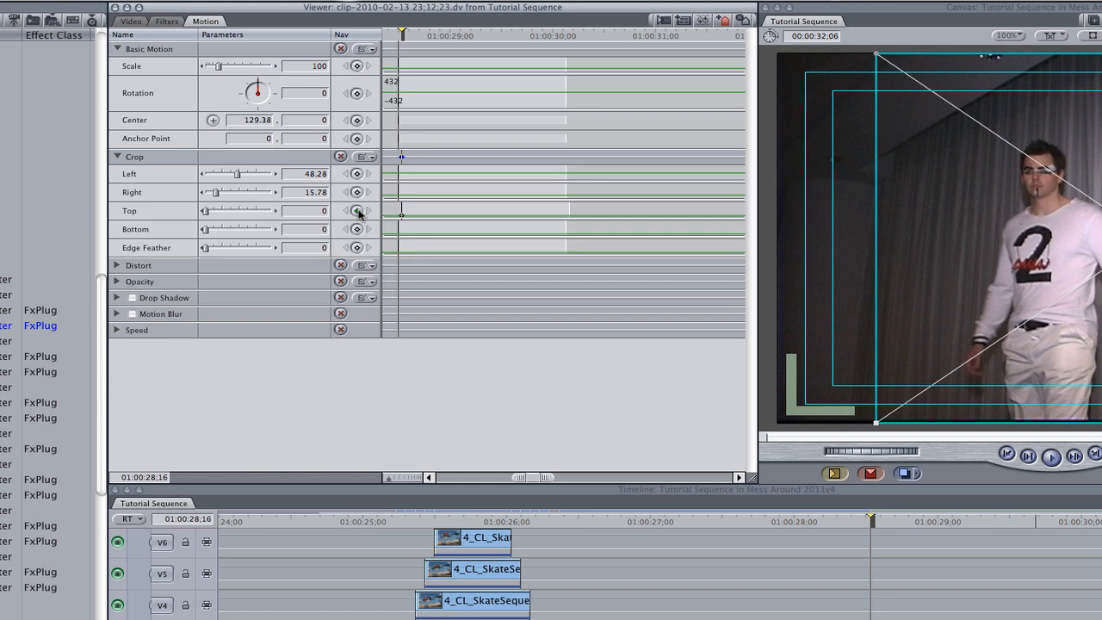
left_click(315, 210)
type("100")
key("Return")
Advance 10 frames and keyframe the V3 clip's top crop at 0
type("+10")
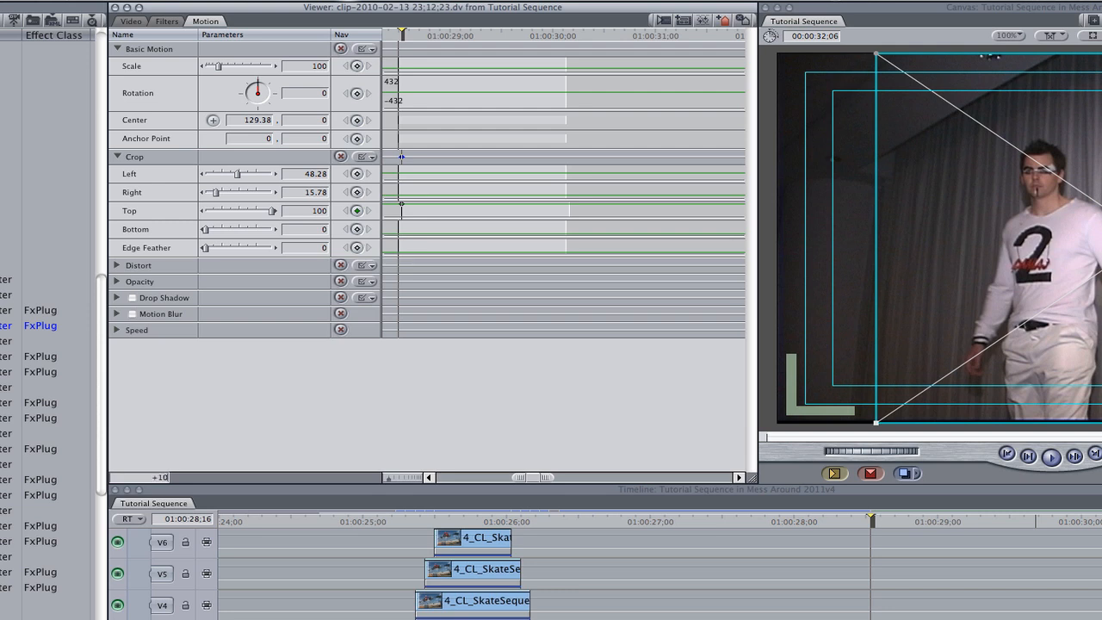
key("Return")
left_click(314, 211)
type("0")
key("Return")
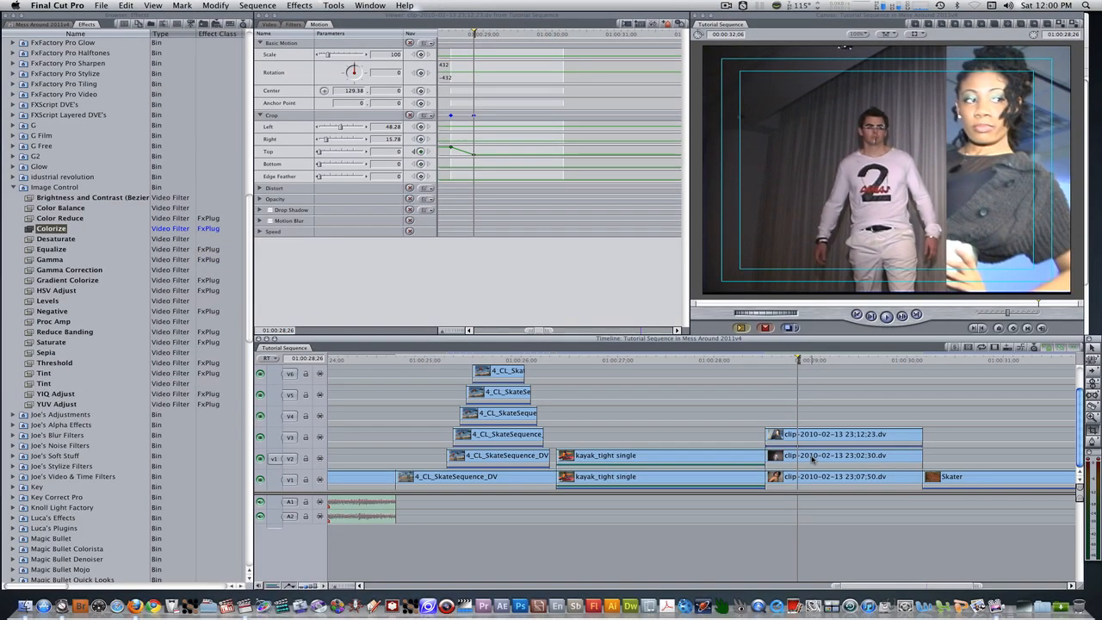
Crop the V2 clip of the man in the white outfit about 31 from the left and 35 from the right
double_click(809, 454)
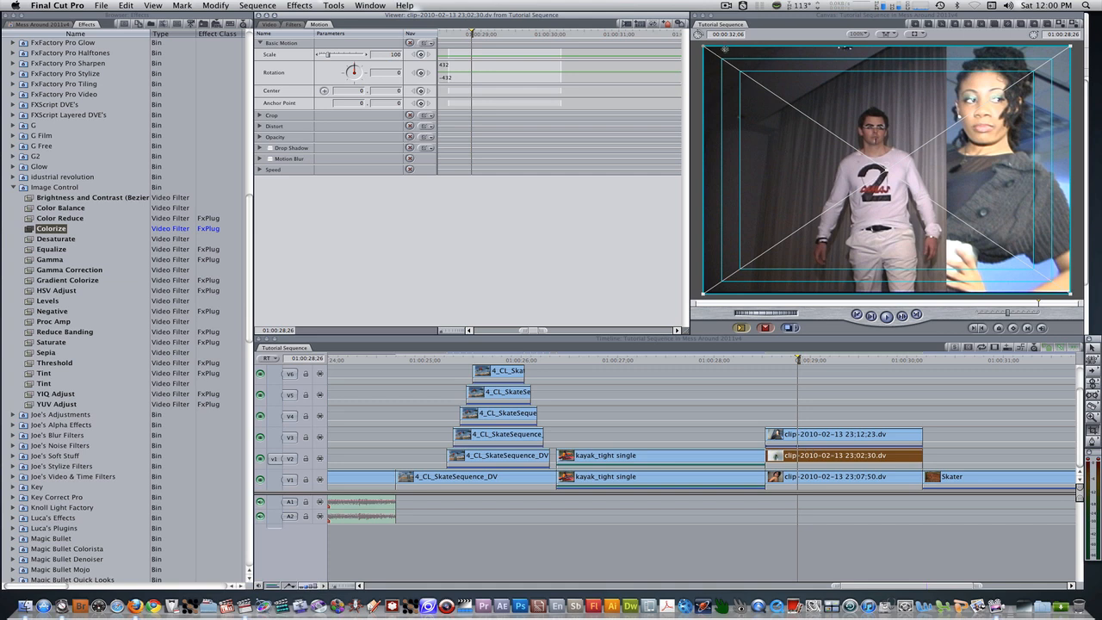
left_click_drag(704, 47, 816, 48)
left_click_drag(1068, 49, 942, 49)
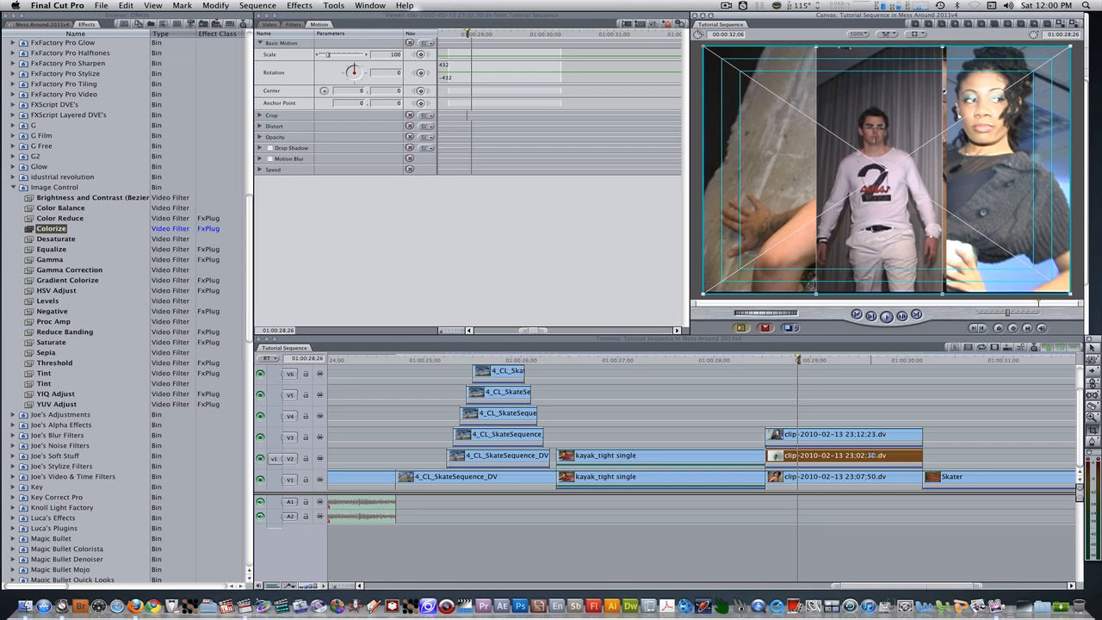
Keyframe the V2 clip's bottom crop at 100 at 01:00:28;26
double_click(870, 454)
left_click(318, 25)
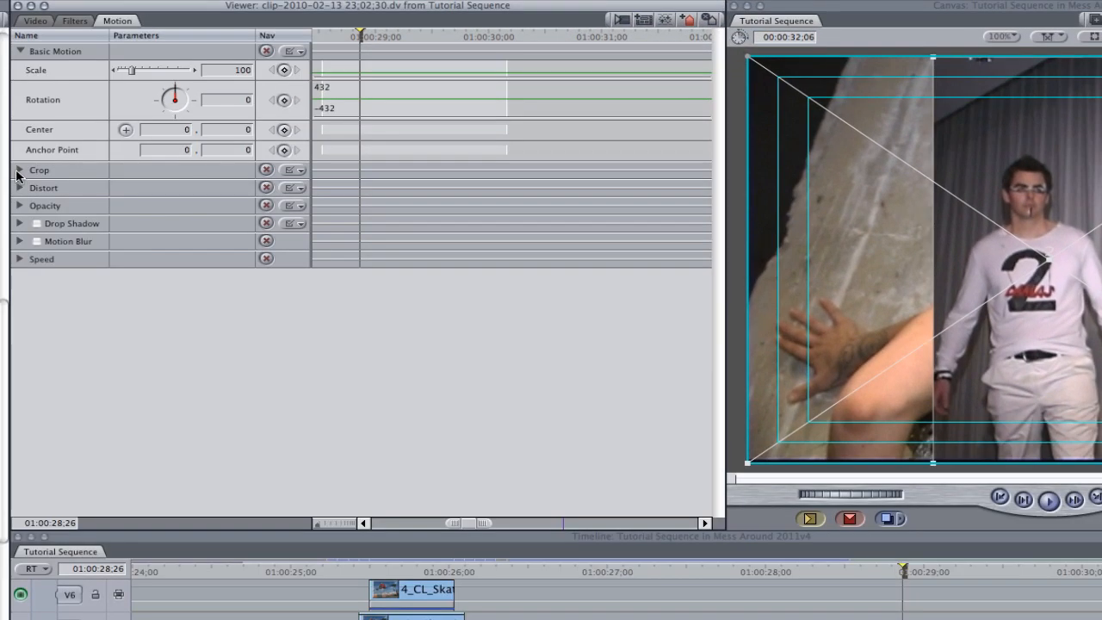
left_click(259, 115)
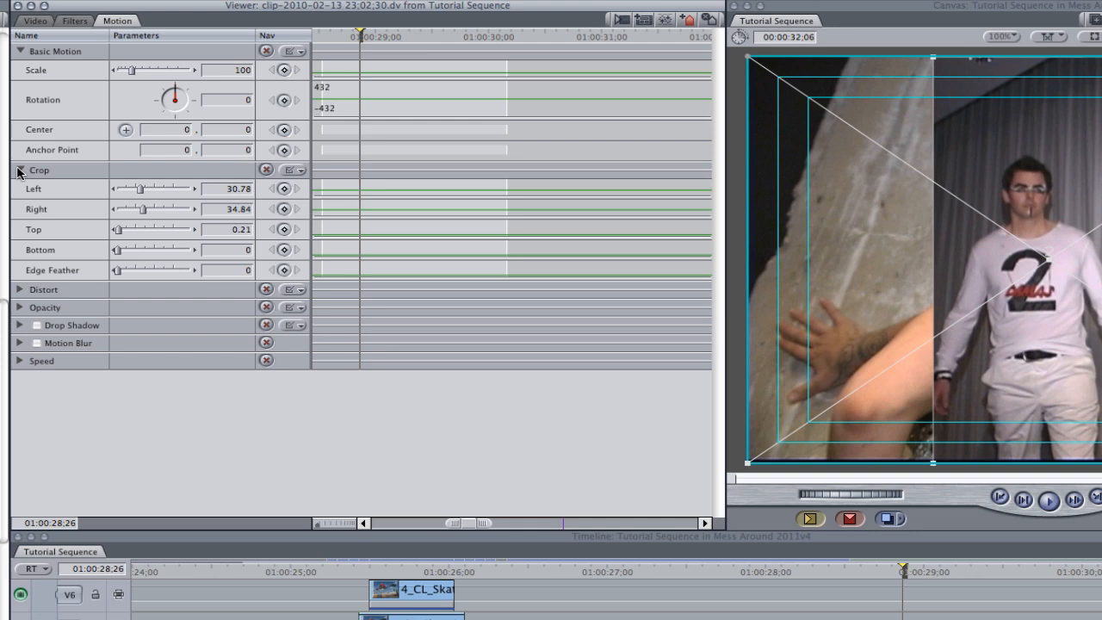
left_click(283, 249)
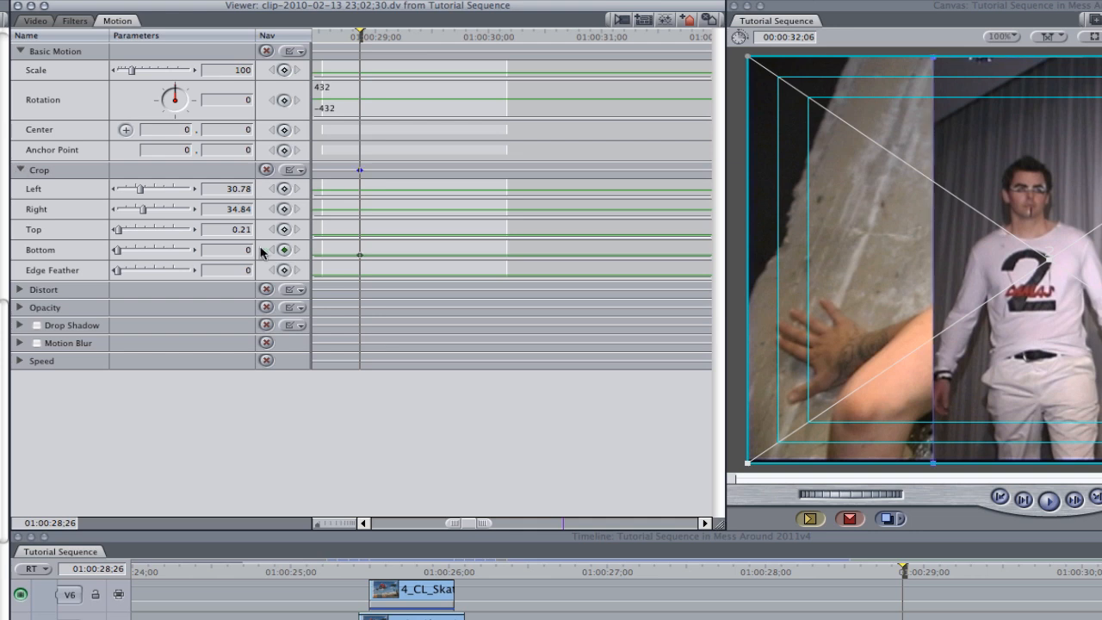
left_click(235, 251)
type("100")
key("Return")
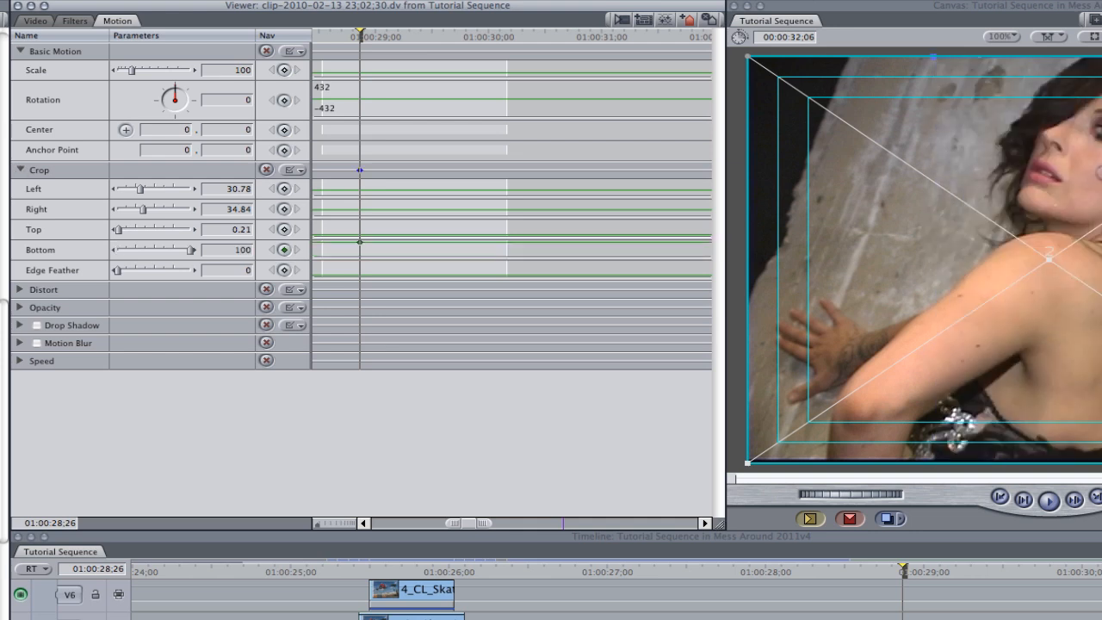
Advance 10 frames to 01:00:29;06 and keyframe the V2 clip's bottom crop at 0
type("+10")
key("Return")
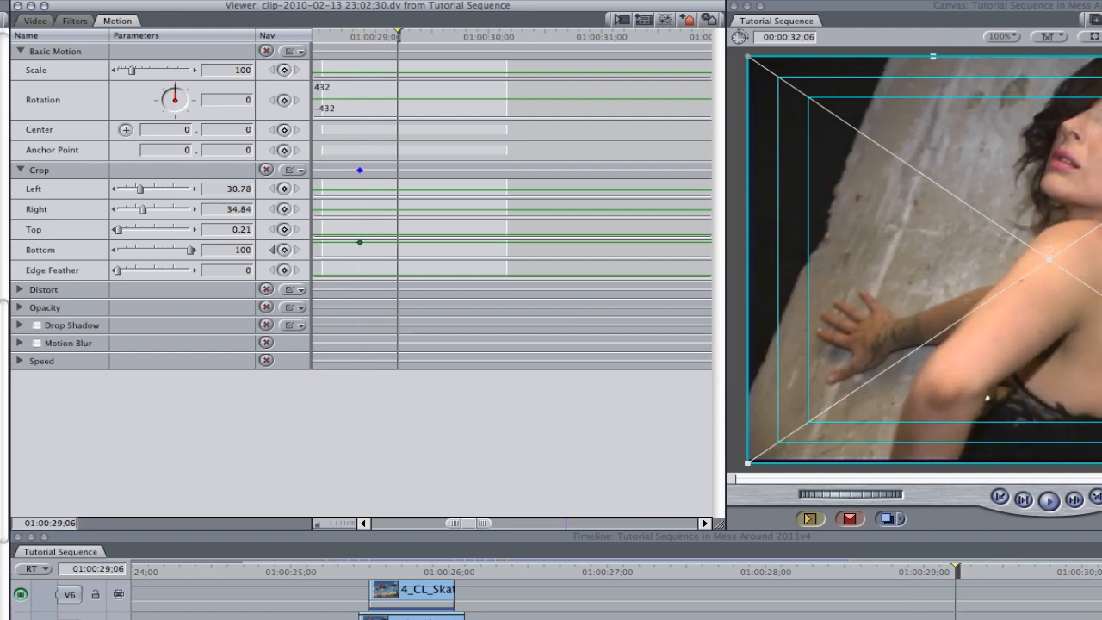
left_click(228, 251)
type("0")
key("Return")
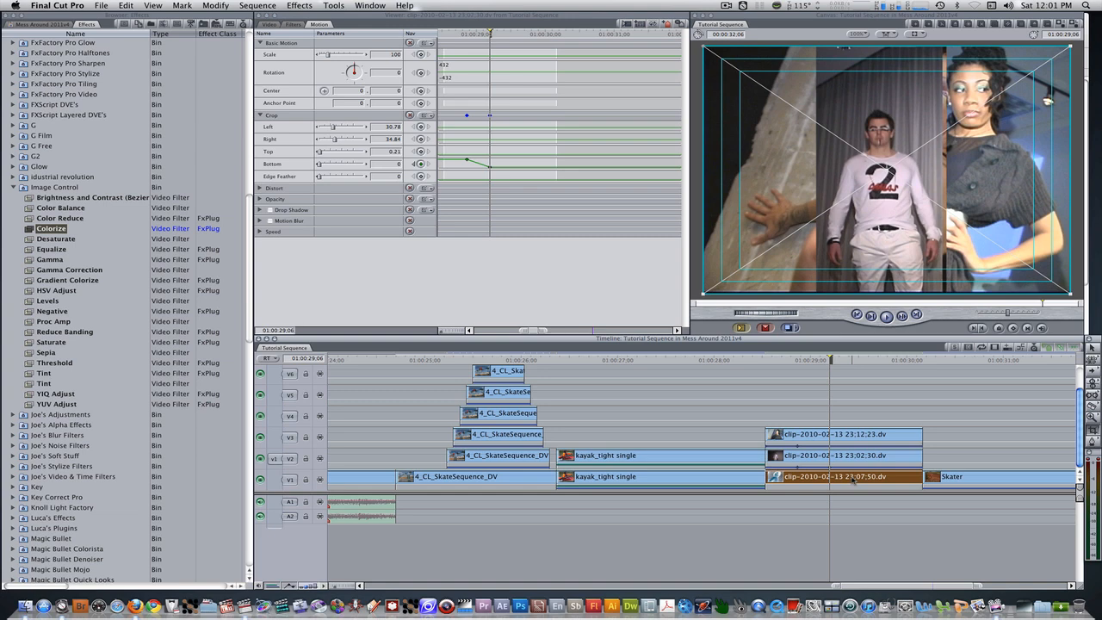
Solo the V1 clip under the fashion stack and crop it about 42 from the left and 24 from the right
key("ctrl+s")
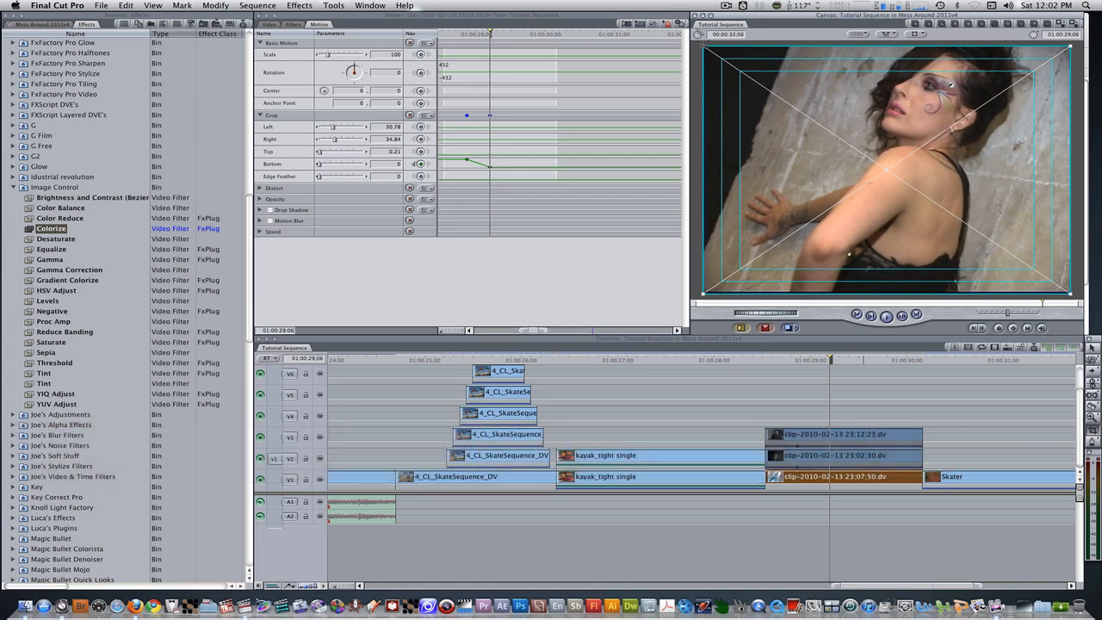
left_click_drag(704, 46, 857, 48)
left_click_drag(1069, 47, 981, 47)
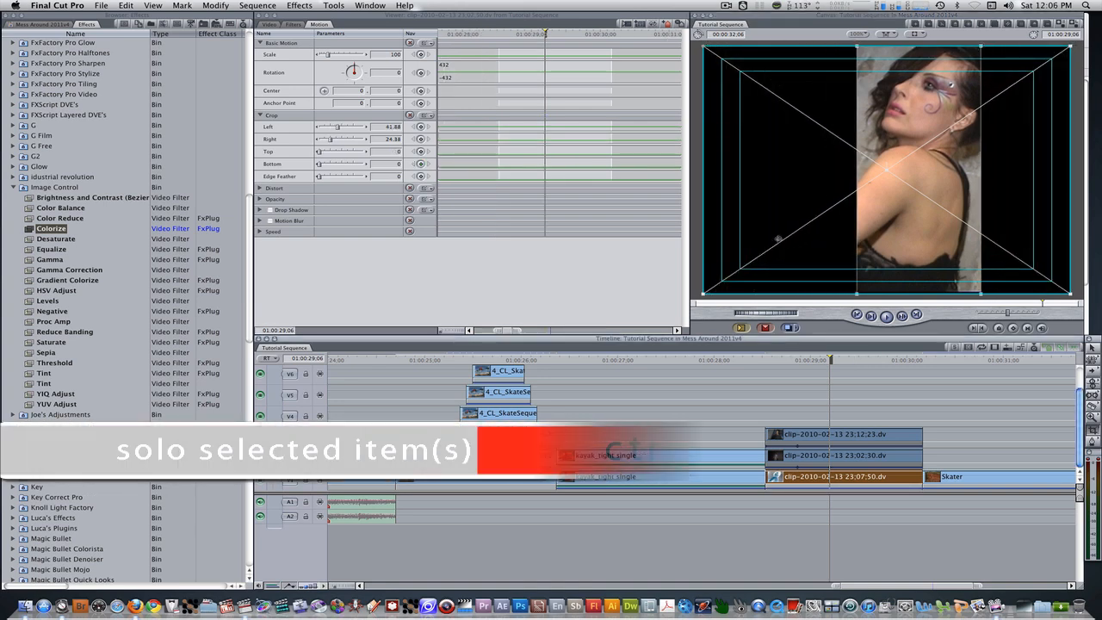
Turn off the solo and move the cropped V1 clip into the empty left third of the frame
key("ctrl+s")
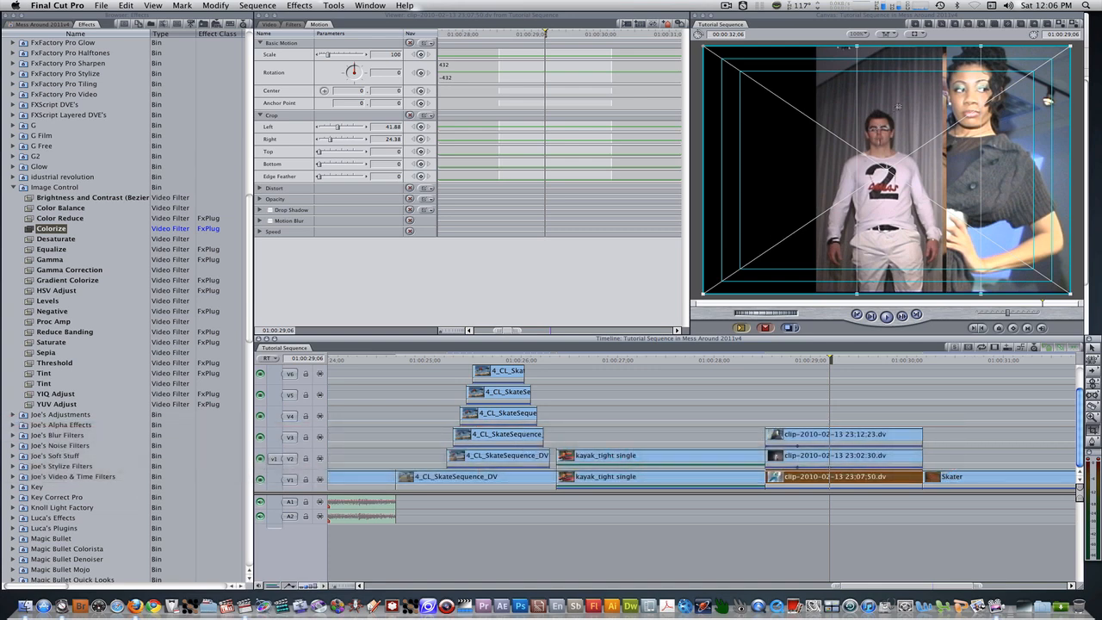
left_click_drag(896, 107, 729, 105)
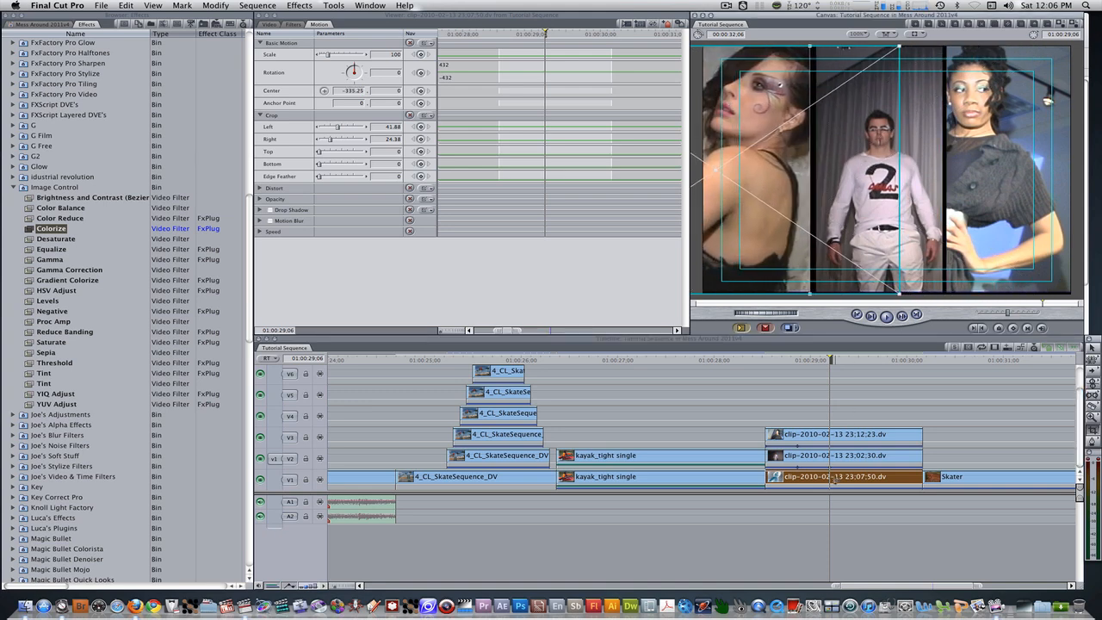
key("Return")
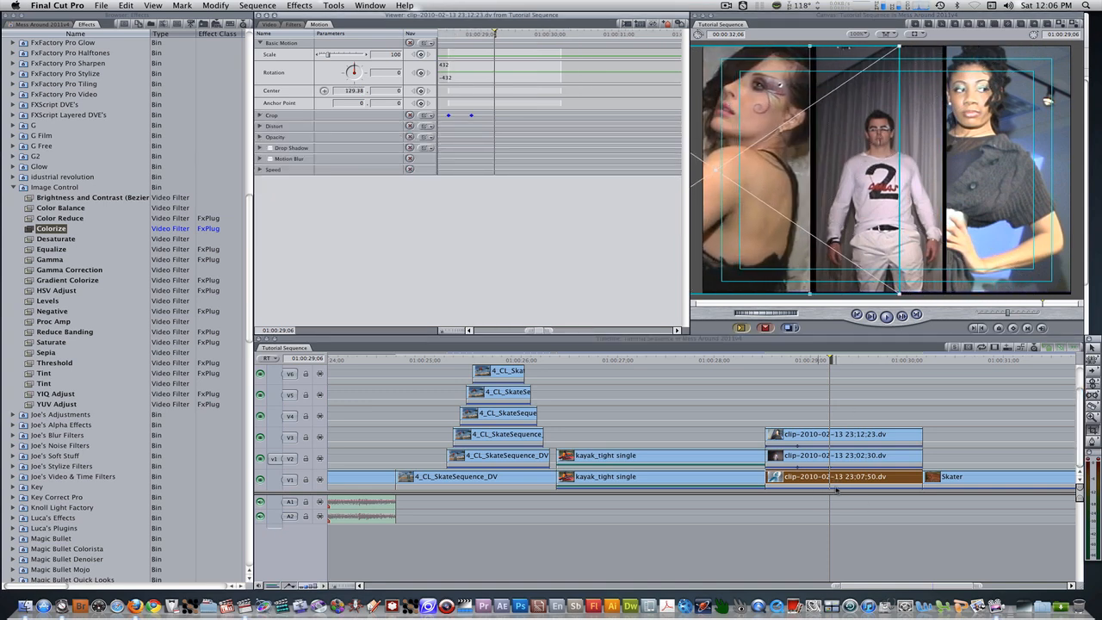
Keyframe the top crop of the V1 fashion clip at 100 at 01:00:29;06
double_click(812, 477)
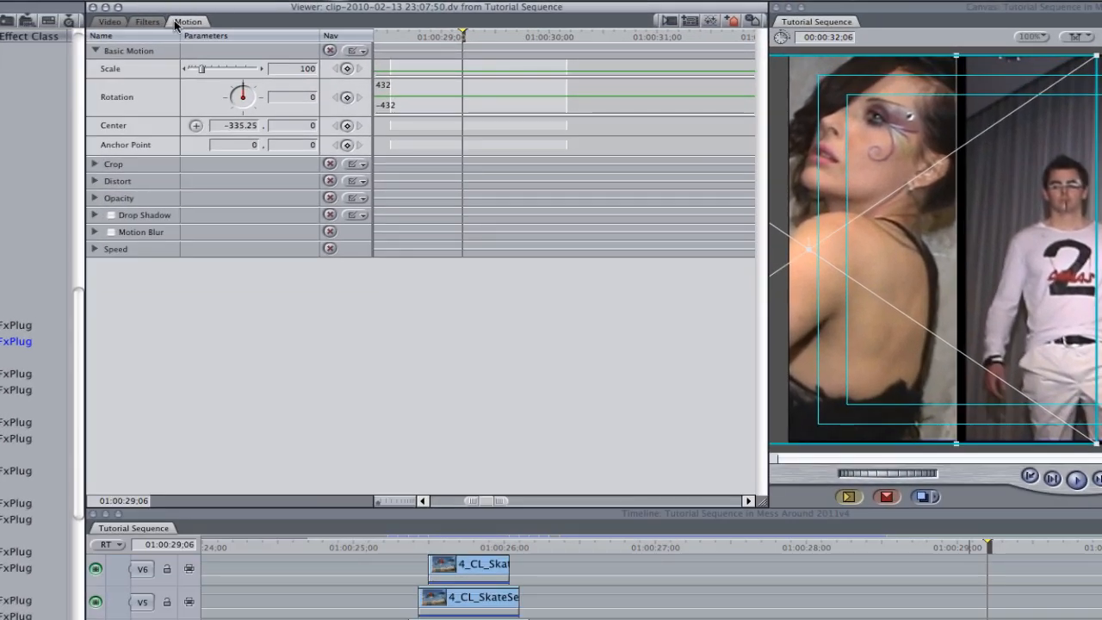
left_click(95, 164)
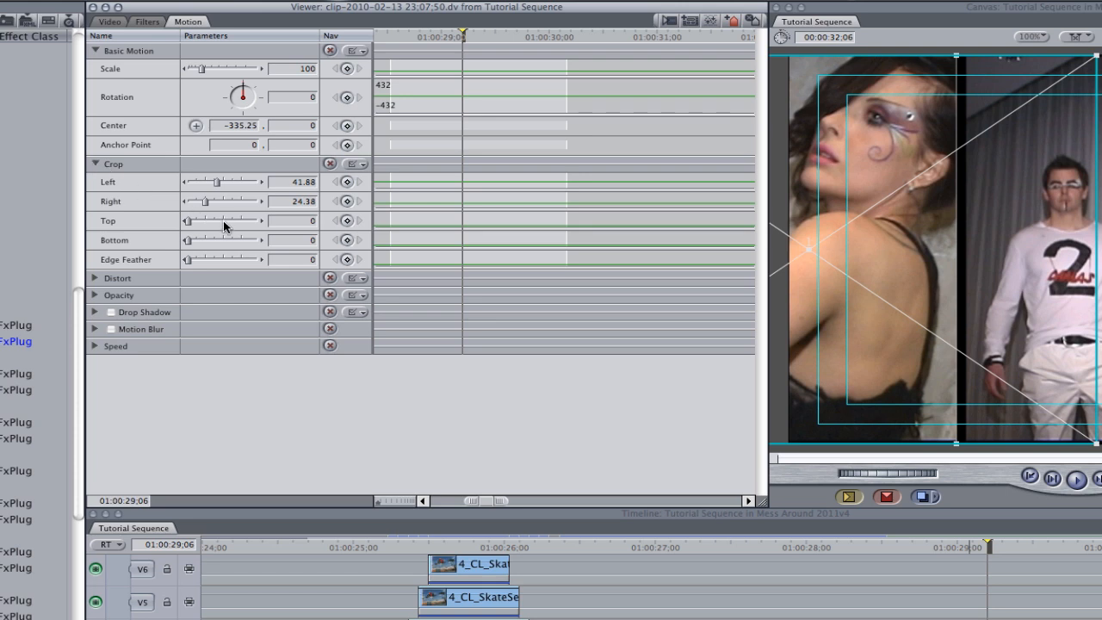
left_click(346, 220)
left_click(312, 220)
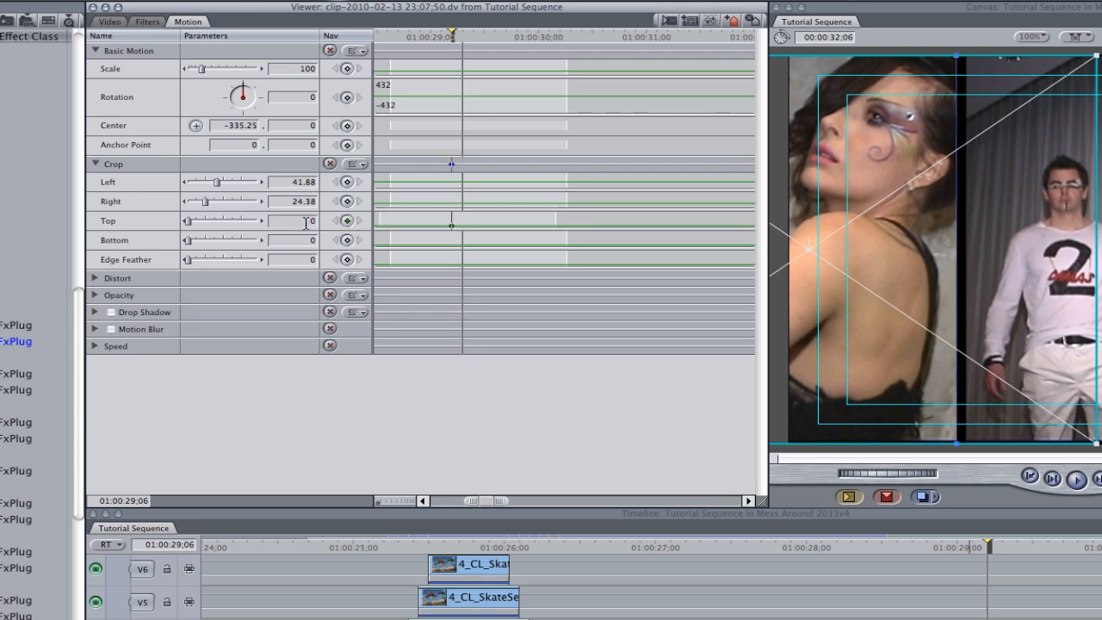
type("100")
key("Return")
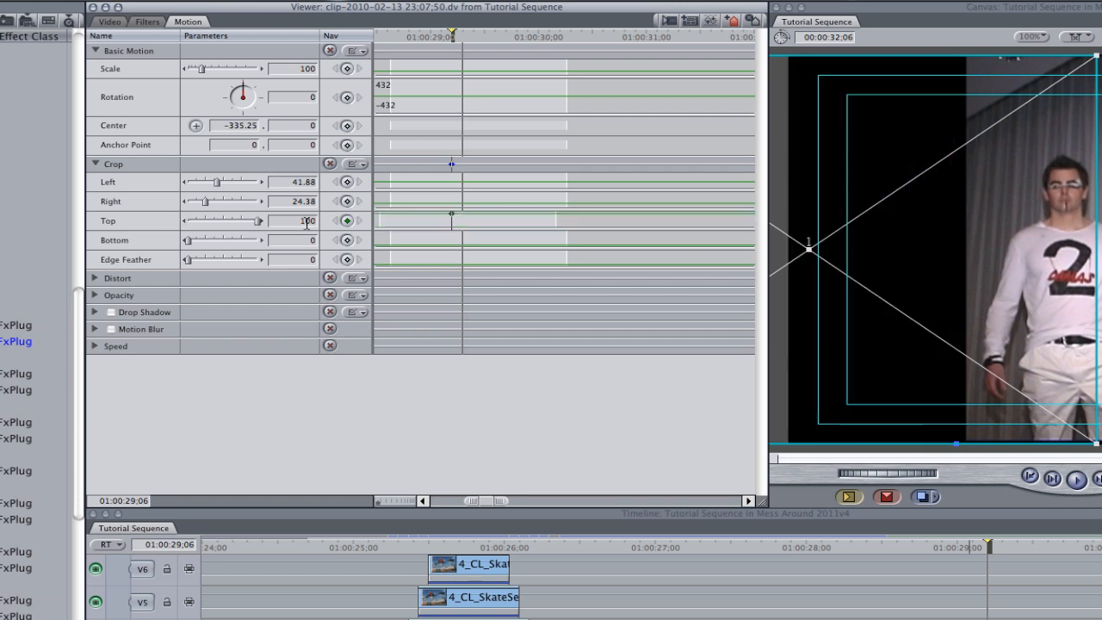
Advance 10 frames to 01:00:29;16 and keyframe the V1 clip's top crop at 0
type("+1")
type("0")
key("Return")
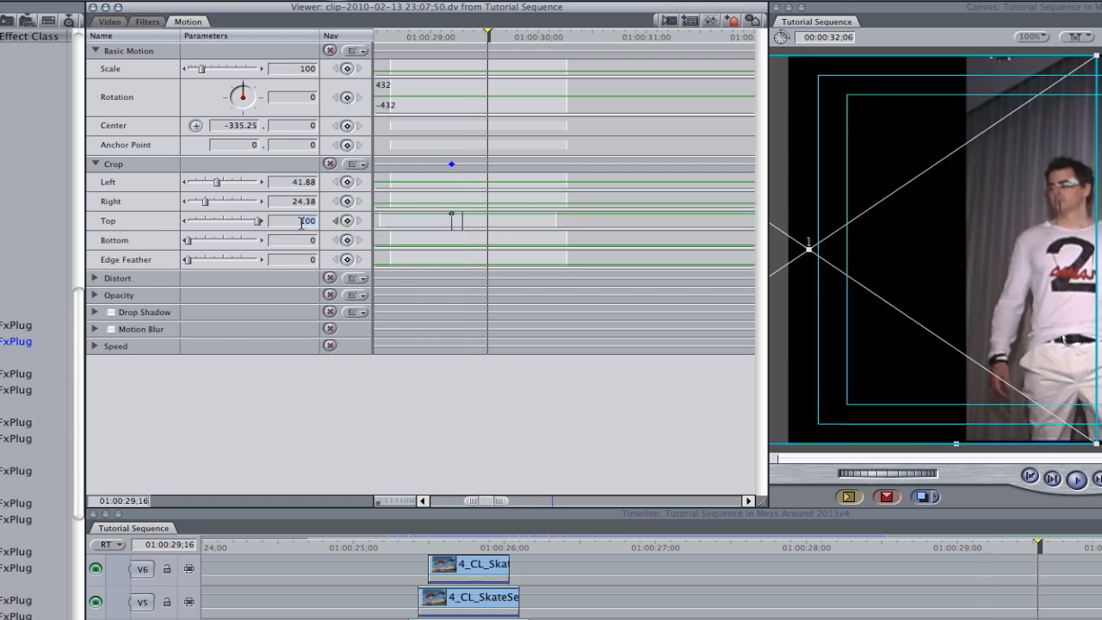
type("0")
key("Return")
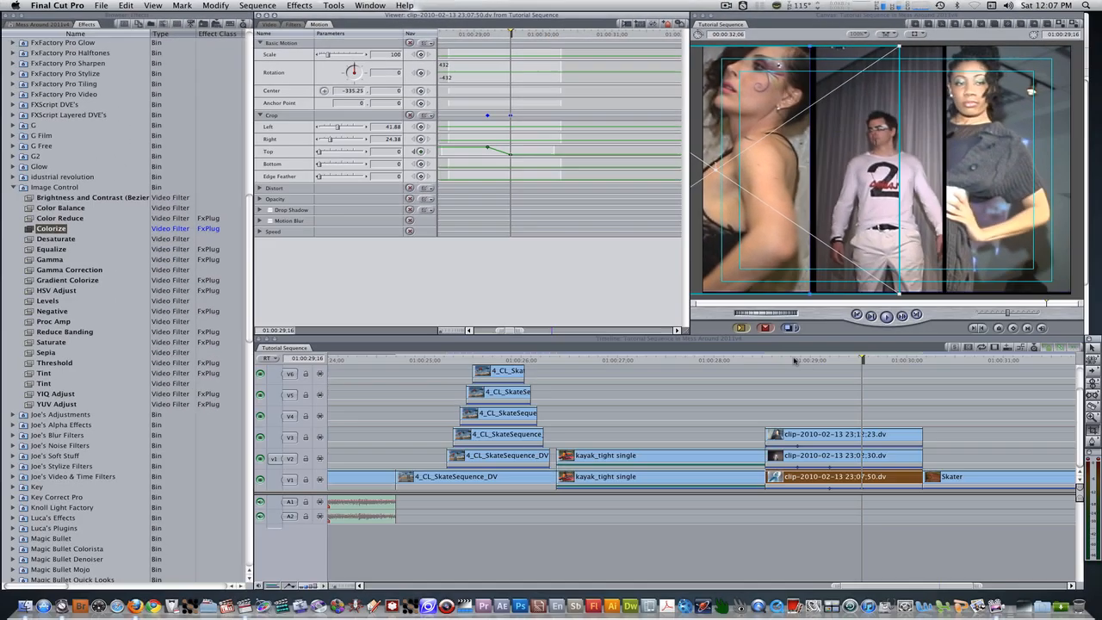
Mark the three-way split-screen stack from 01:00:28;16 to 01:00:30;04 and play it from its start
left_click(889, 548)
key("o")
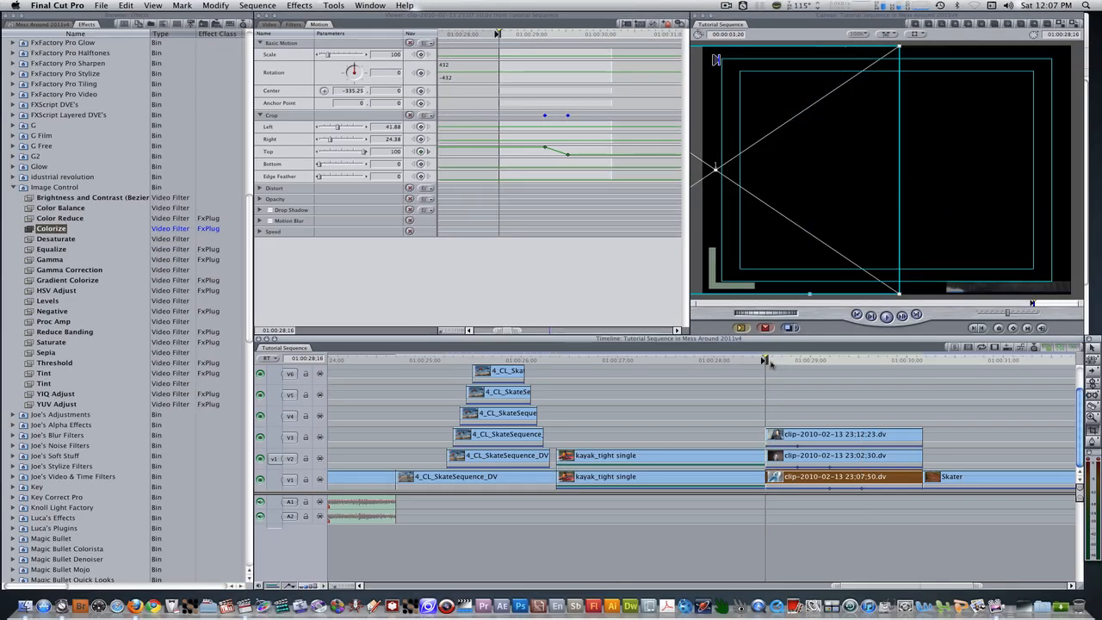
key("Down")
key("o")
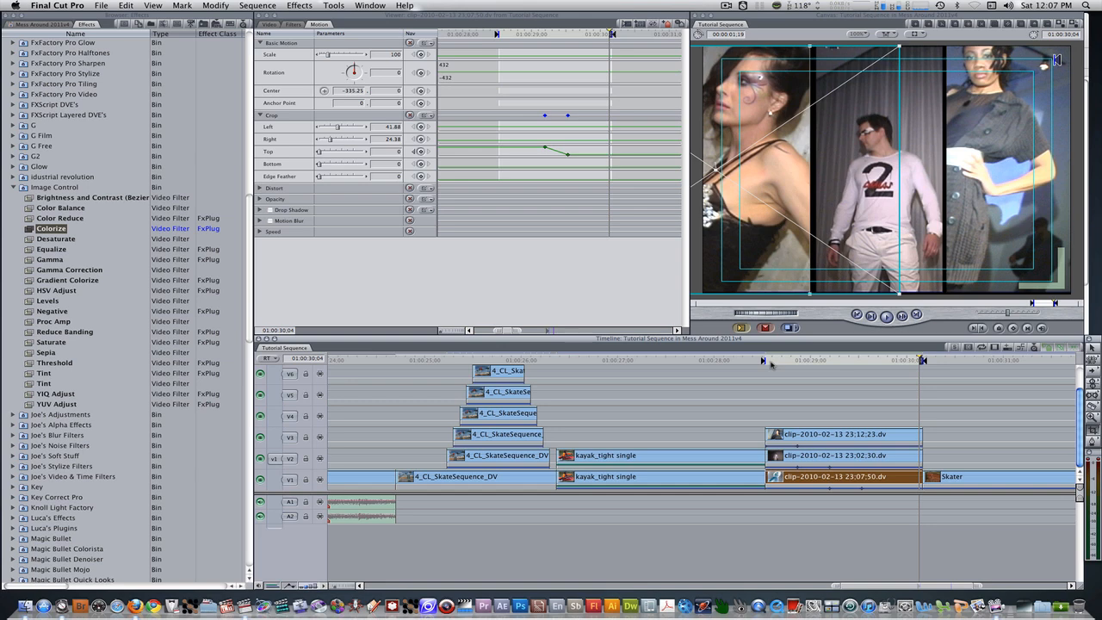
key("Up")
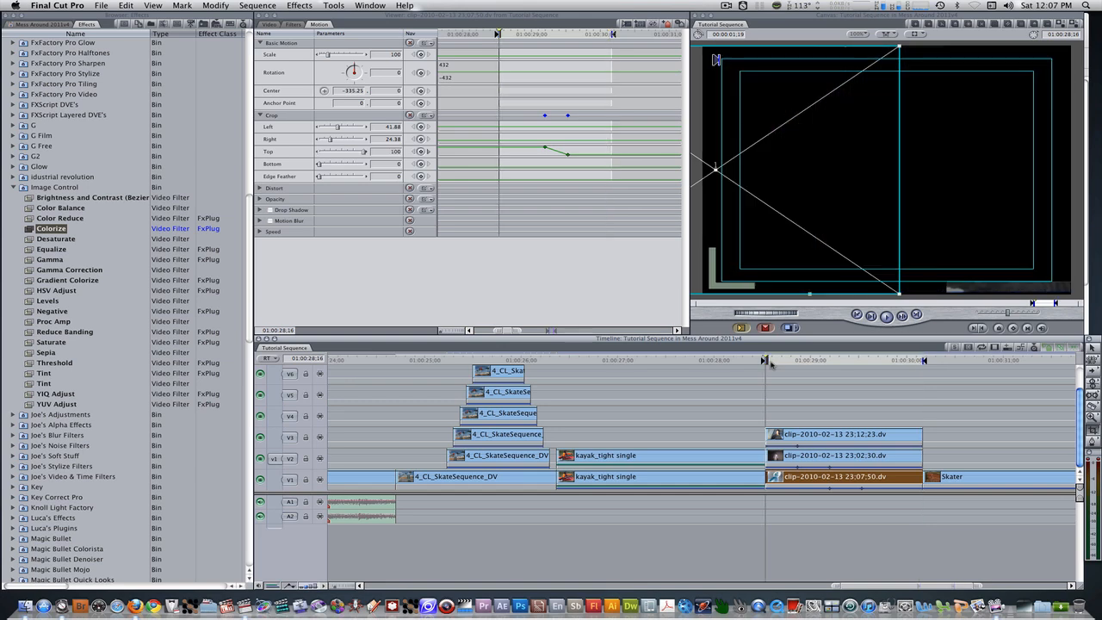
key("shift+backslash")
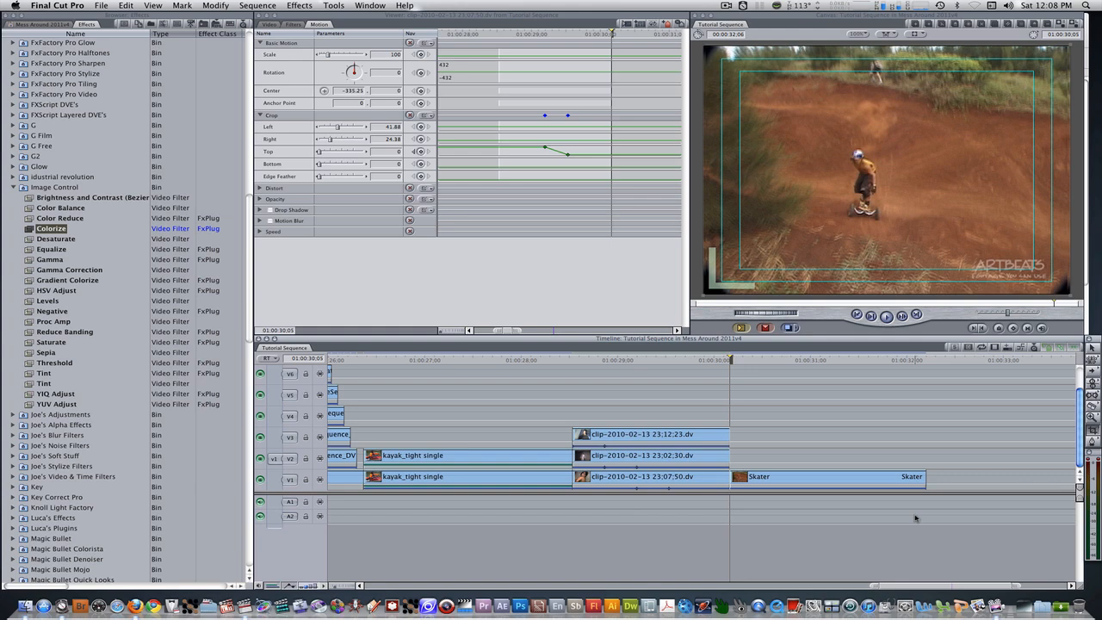
Superimpose the FFX2.0_19(leader) clip on V2 over the Skater clip and return to the Skater clip's start
left_click(855, 476)
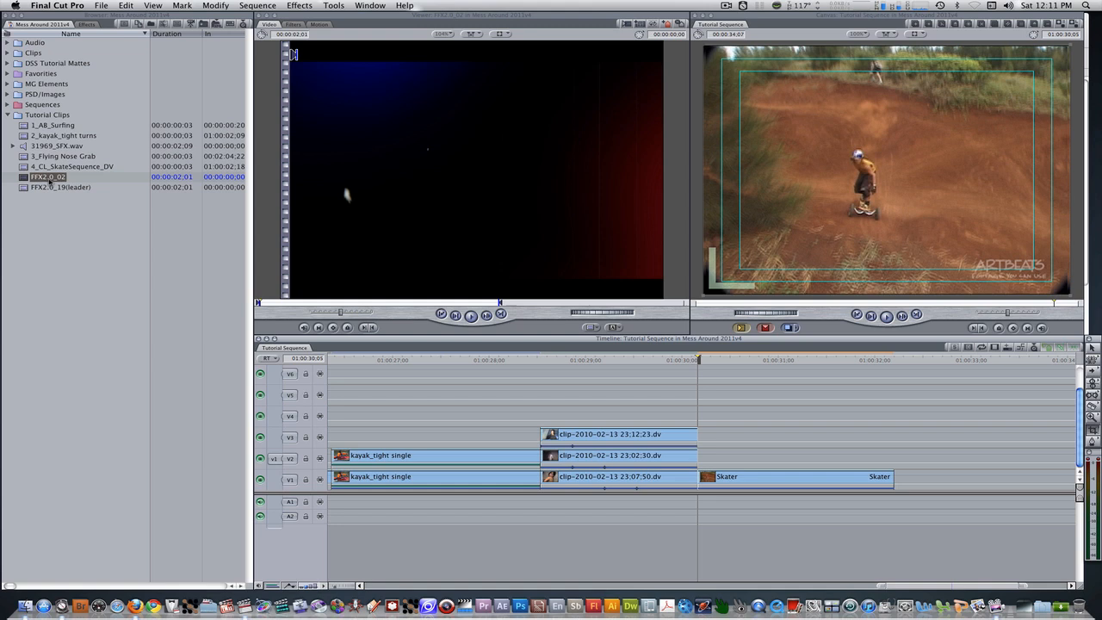
double_click(21, 188)
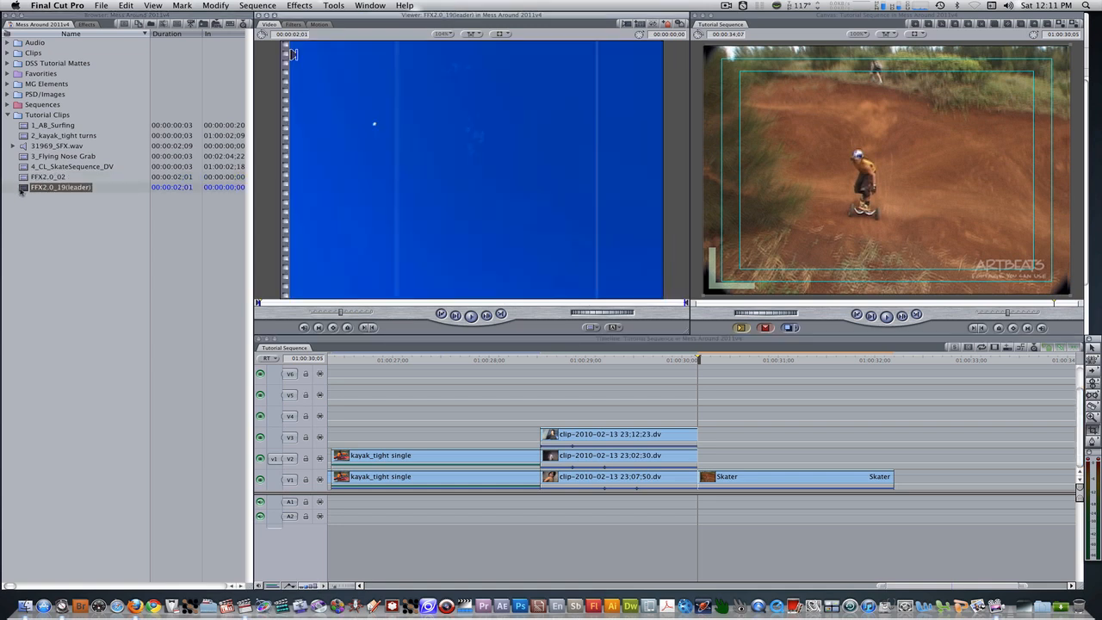
key("F10")
key("Up")
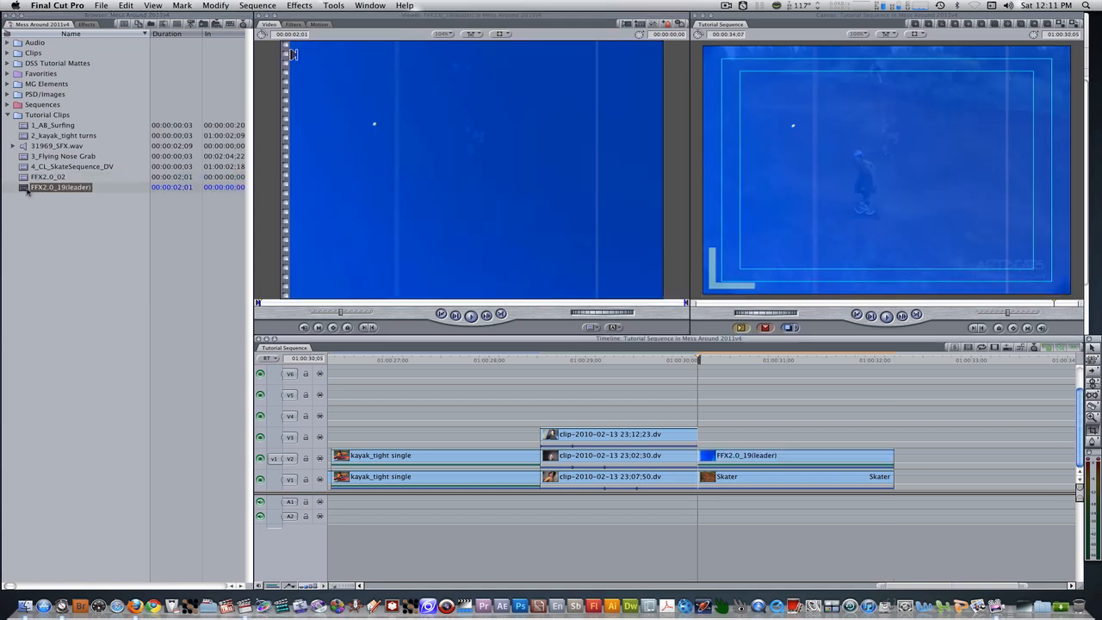
Superimpose the FFX2.0_02 clip on V3 above the leader clip and open its distort settings
double_click(24, 179)
key("F10")
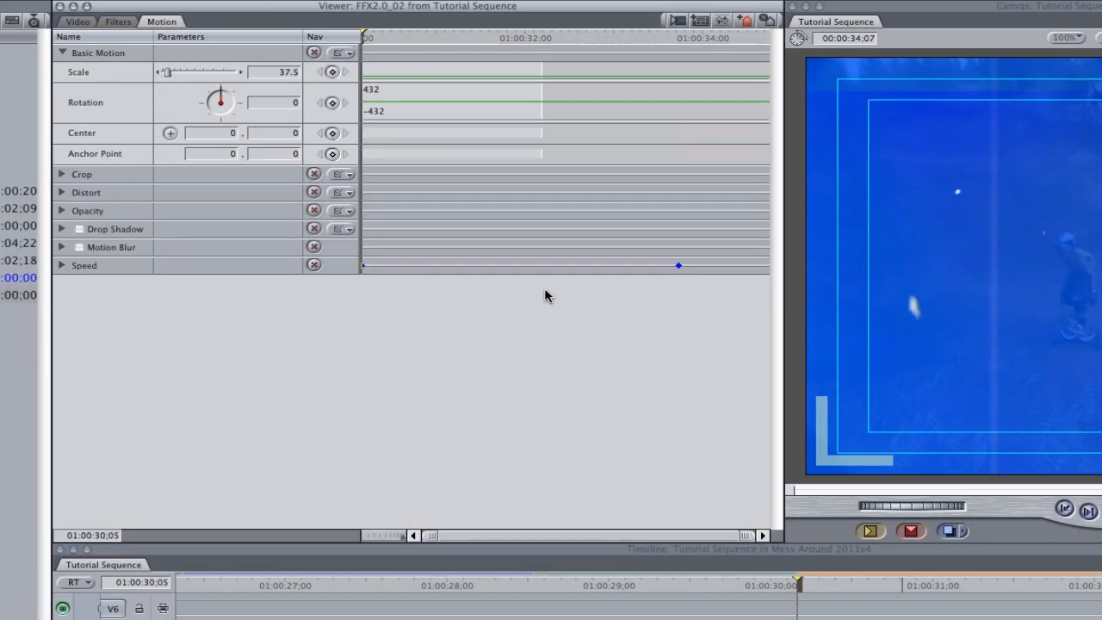
left_click(61, 192)
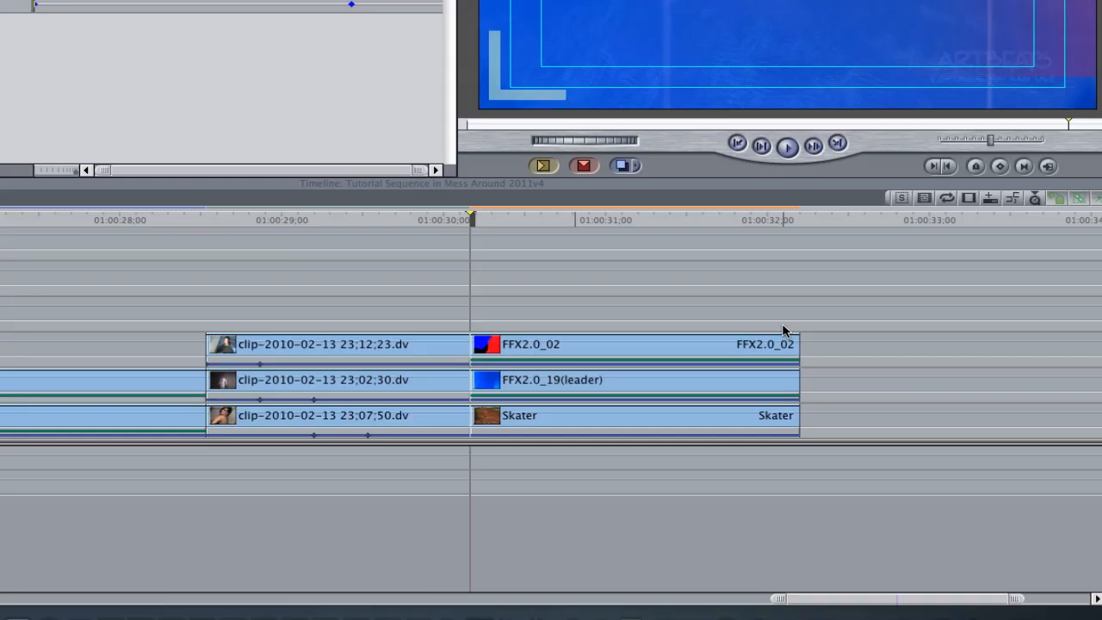
Change the composite modes of the FFX2.0_02 and FFX2.0_19(leader) clips to blend them with the Skater footage
right_click(732, 344)
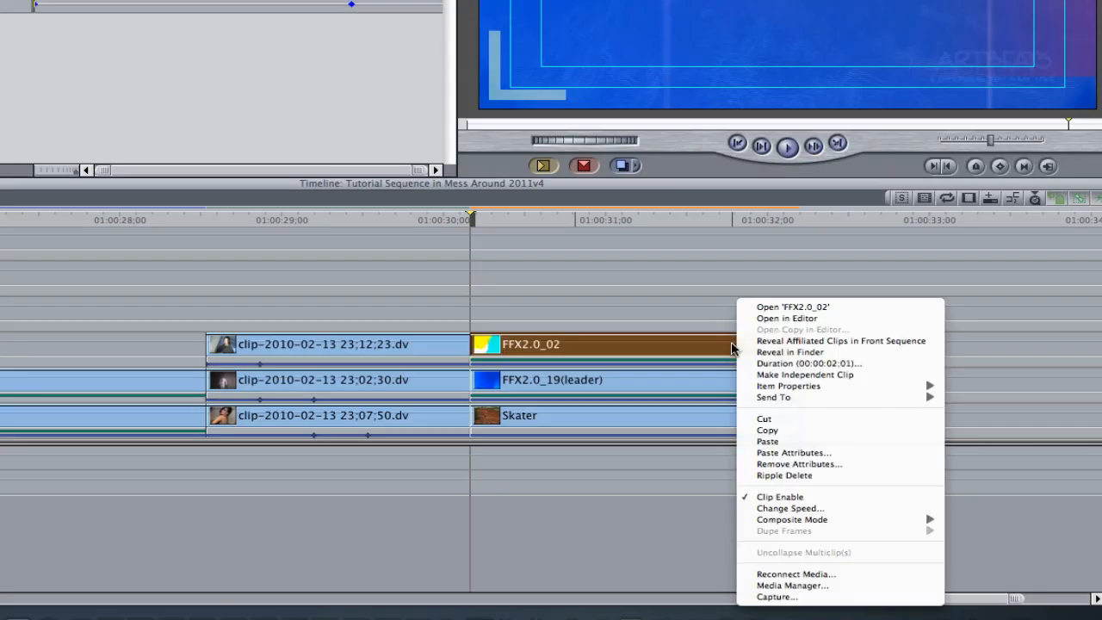
mouse_move(930, 525)
left_click(981, 472)
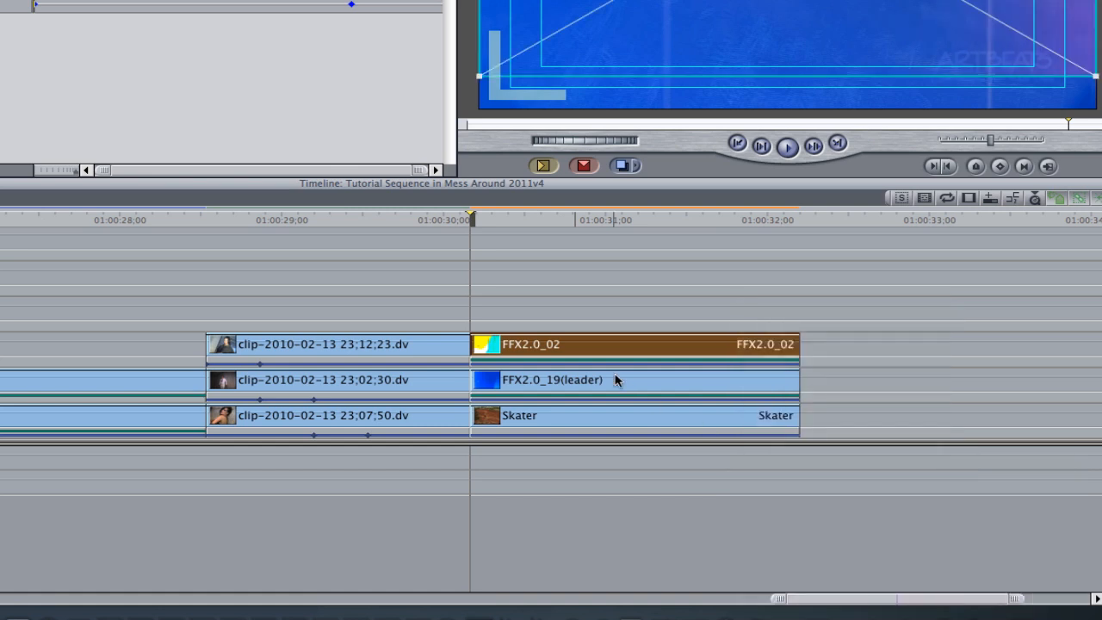
right_click(614, 378)
mouse_move(831, 520)
left_click(869, 474)
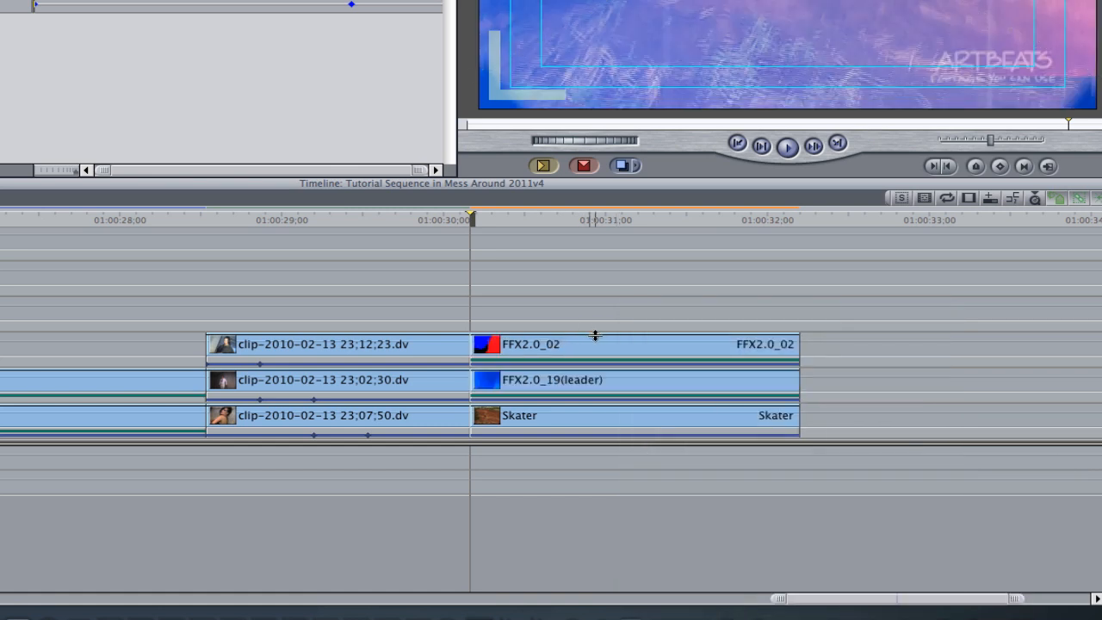
Lower the opacity of the FFX2.0_02 overlay and play back the layered Skater section
left_click_drag(594, 335, 595, 380)
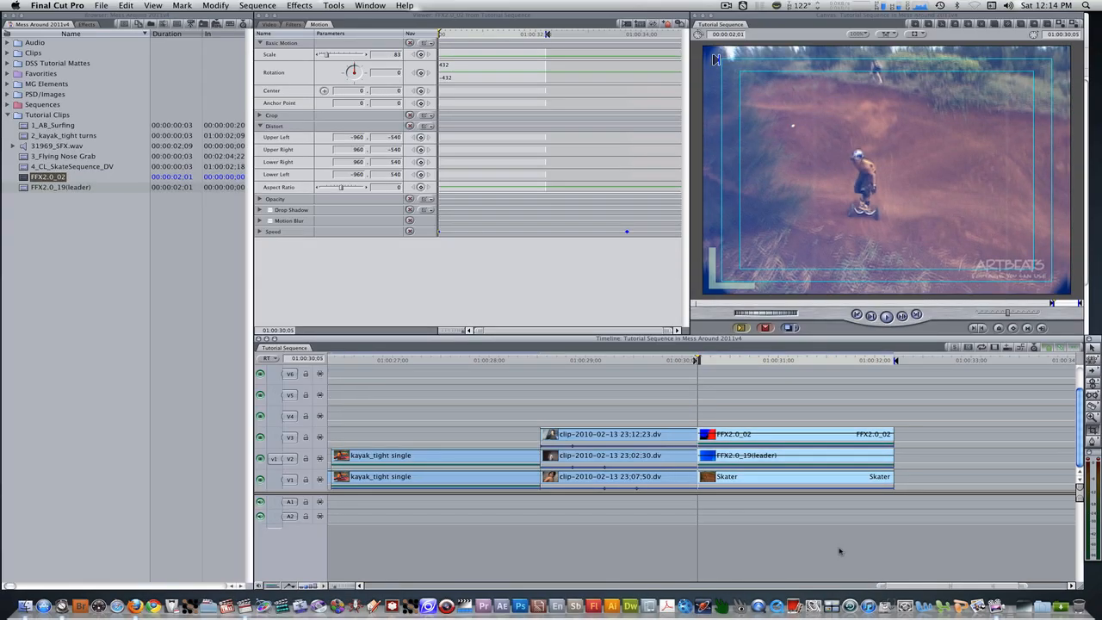
key("space")
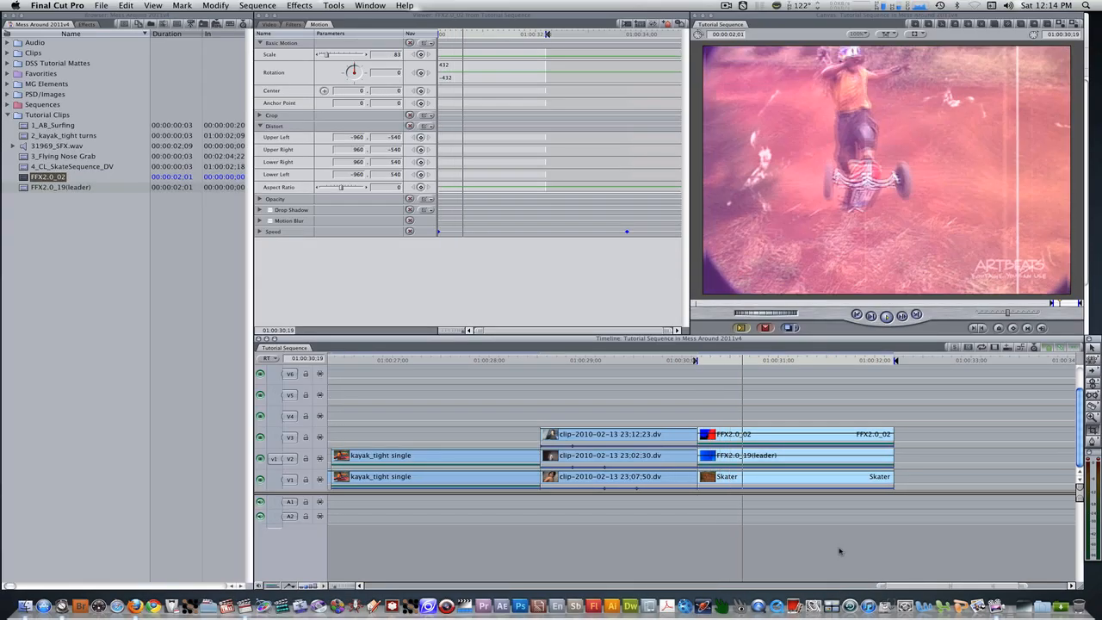